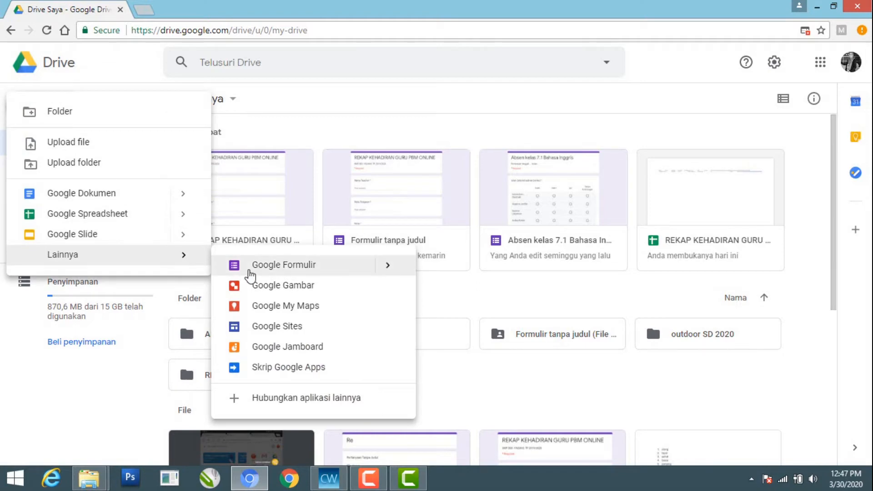
Create a new Google Forms form and title it REKAP KEHADIRAN GURU PBM ONLINE
{"action": "left_click", "coordinate": [298, 268]}
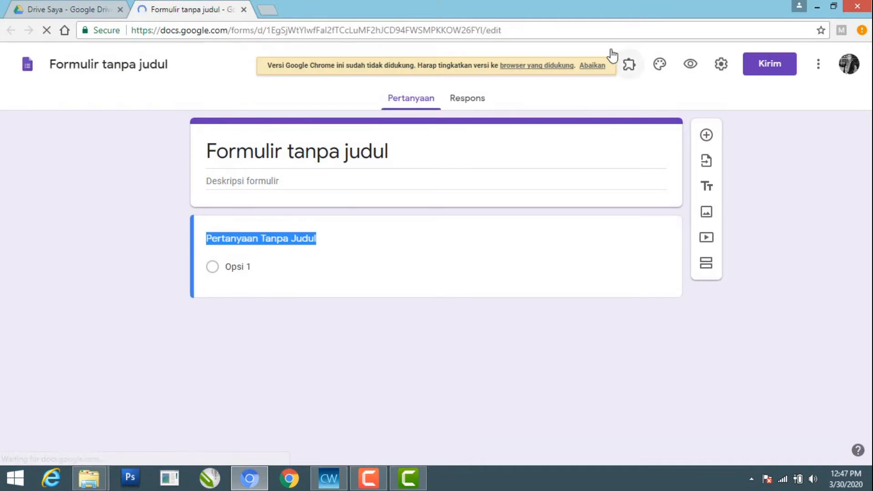
{"action": "left_click", "coordinate": [594, 68]}
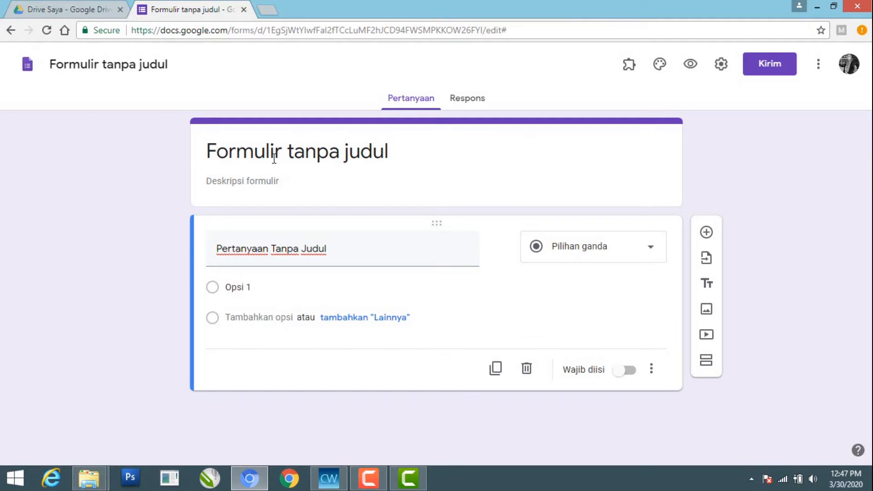
{"action": "left_click", "coordinate": [247, 155]}
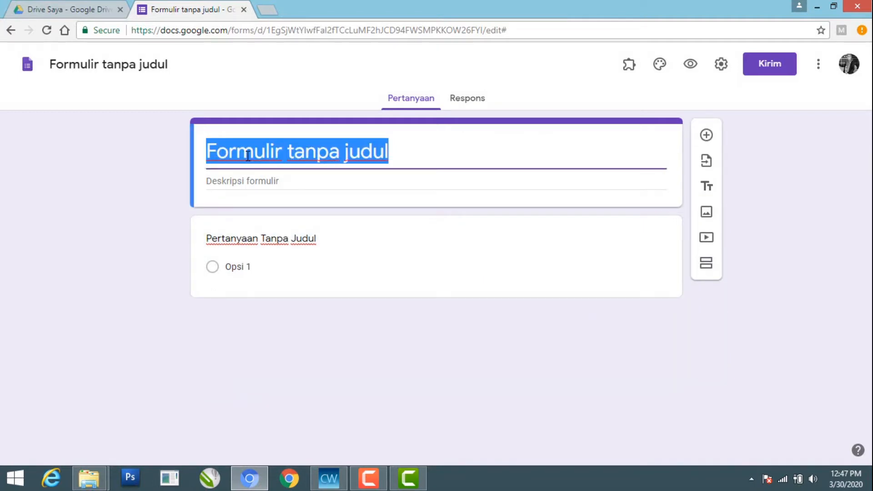
{"action": "type", "text": "R"}
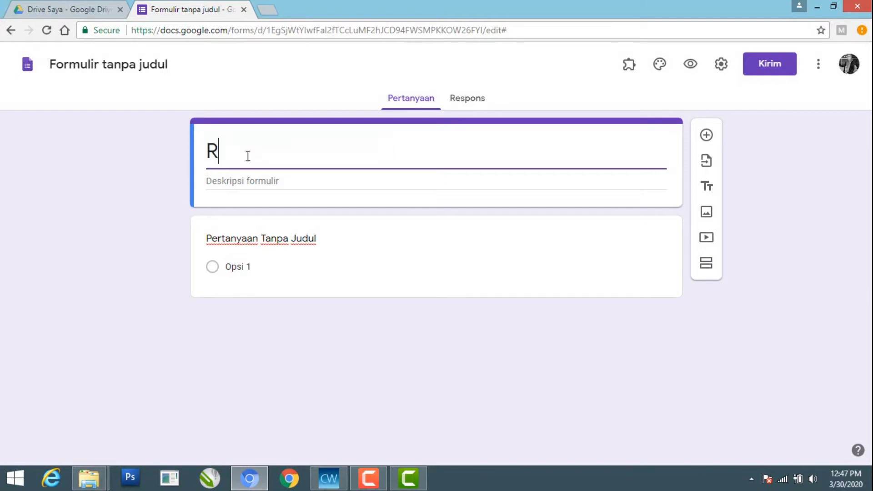
{"action": "type", "text": "EKA"}
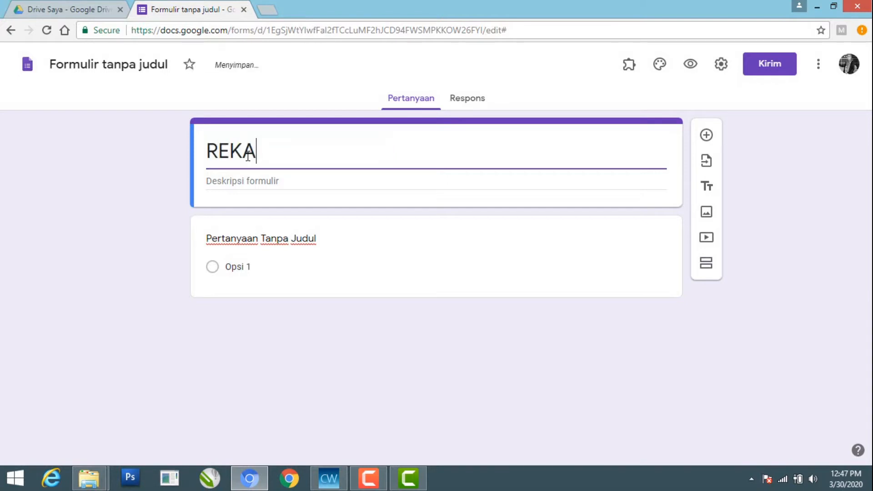
{"action": "type", "text": "P K"}
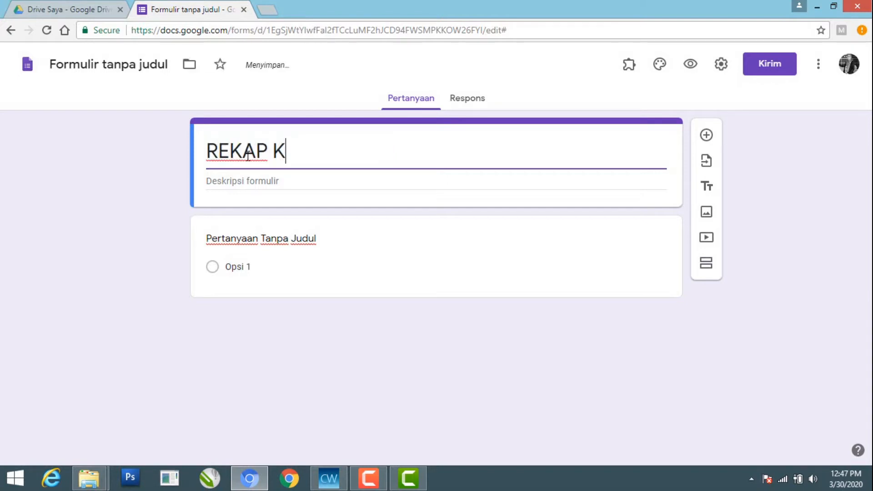
{"action": "type", "text": "EHADIRA"}
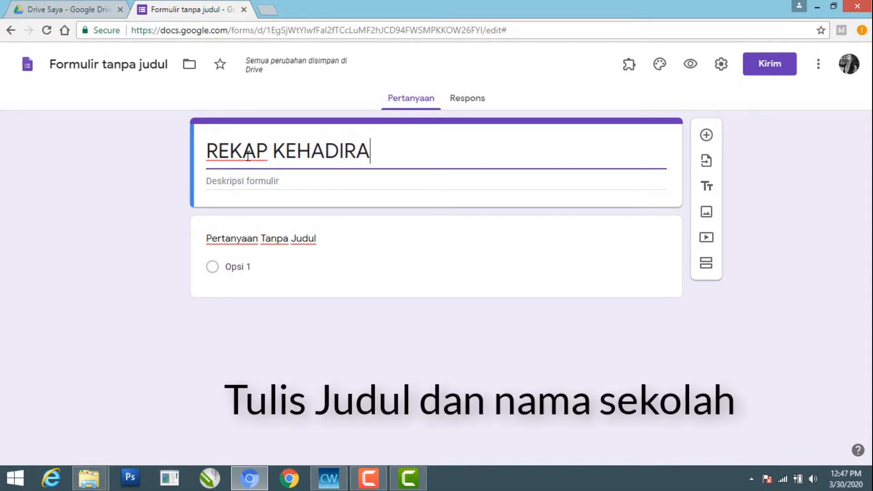
{"action": "type", "text": "N GURU"}
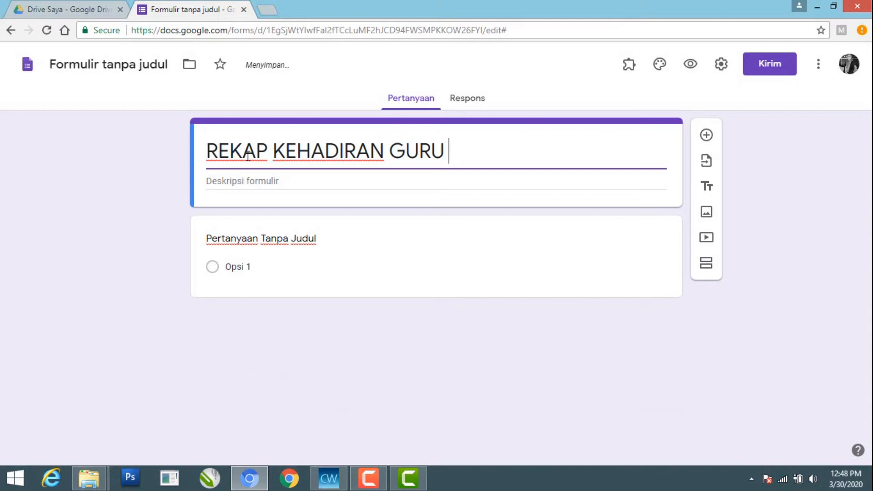
{"action": "type", "text": " PBM ONLINE"}
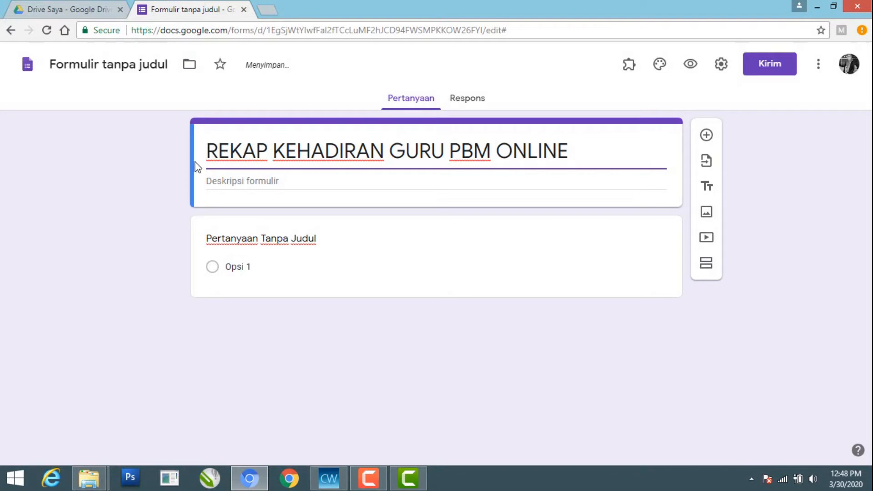
Enter SMP A PADANG TP.2019/2020 as the form description and name the file REKAP KEHADIRAN GURU PBM ONLINE
{"action": "left_click", "coordinate": [217, 182]}
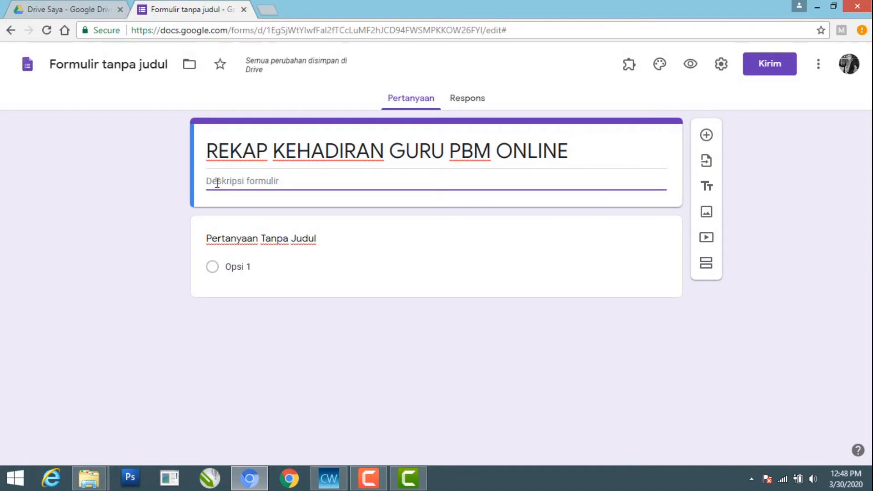
{"action": "type", "text": "SMP"}
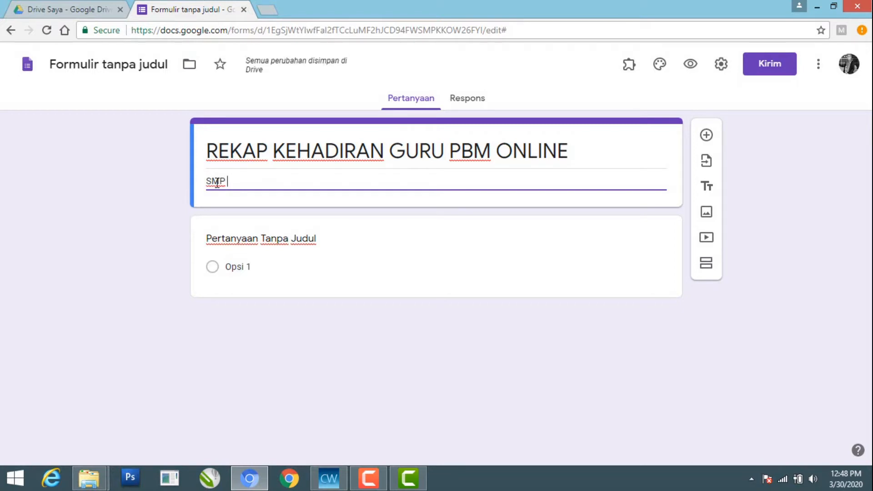
{"action": "type", "text": " A PADA"}
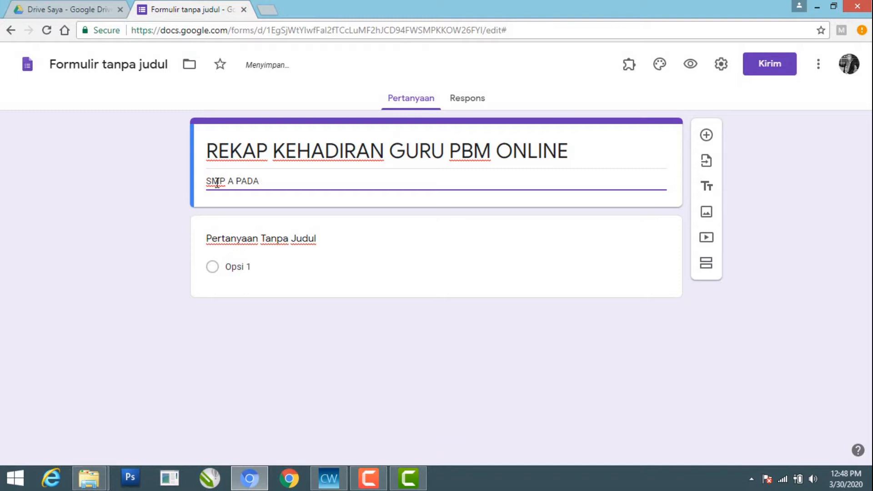
{"action": "type", "text": "NG TP.2019/2020"}
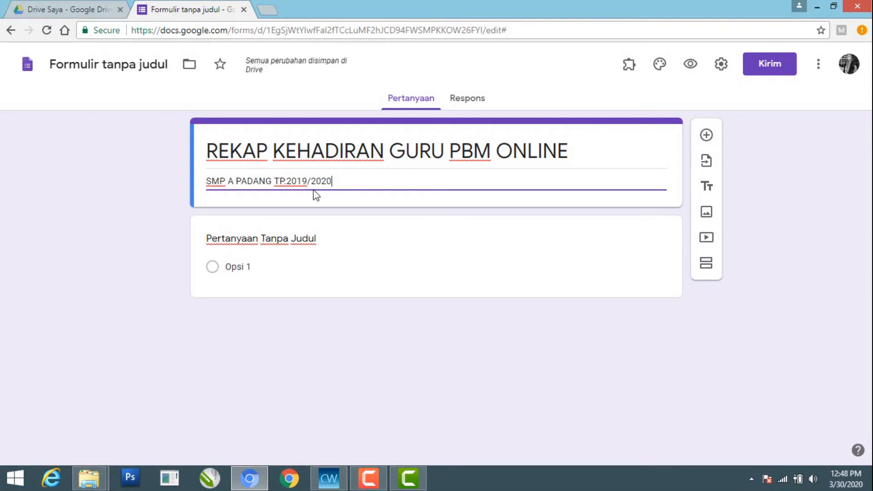
{"action": "triple_click", "coordinate": [355, 157]}
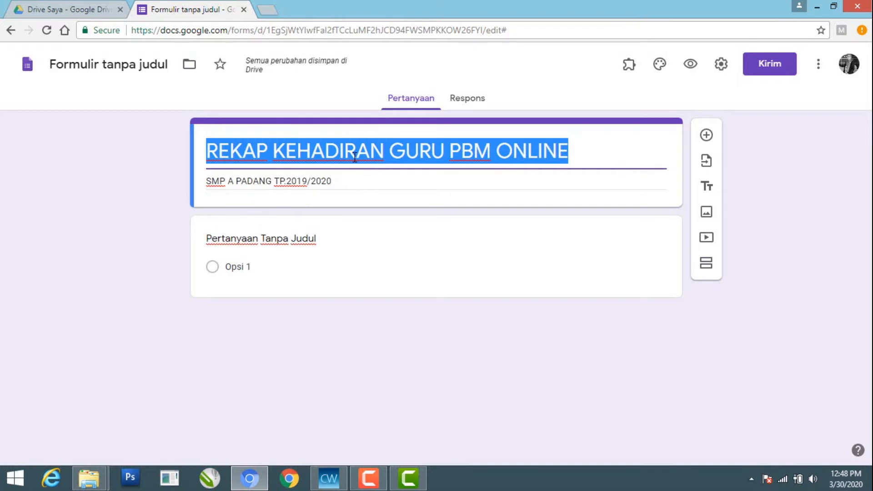
{"action": "left_click", "coordinate": [140, 65]}
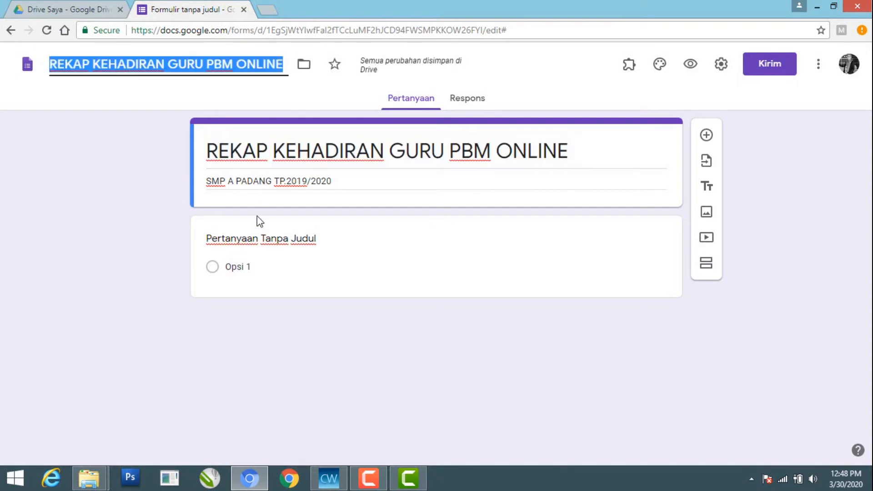
Make the first question a required one titled Nama Guru and add a new question below it
{"action": "left_click", "coordinate": [246, 241]}
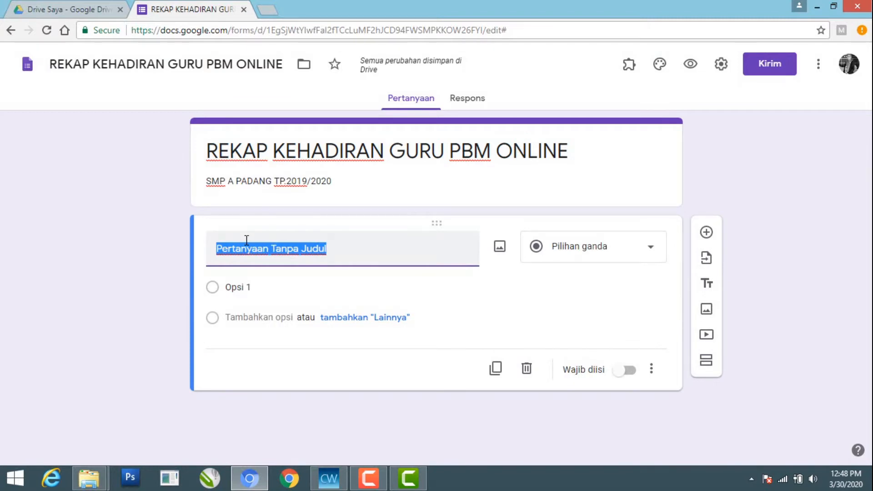
{"action": "type", "text": "n"}
{"action": "key", "text": "BackSpace"}
{"action": "type", "text": "Nama Guru"}
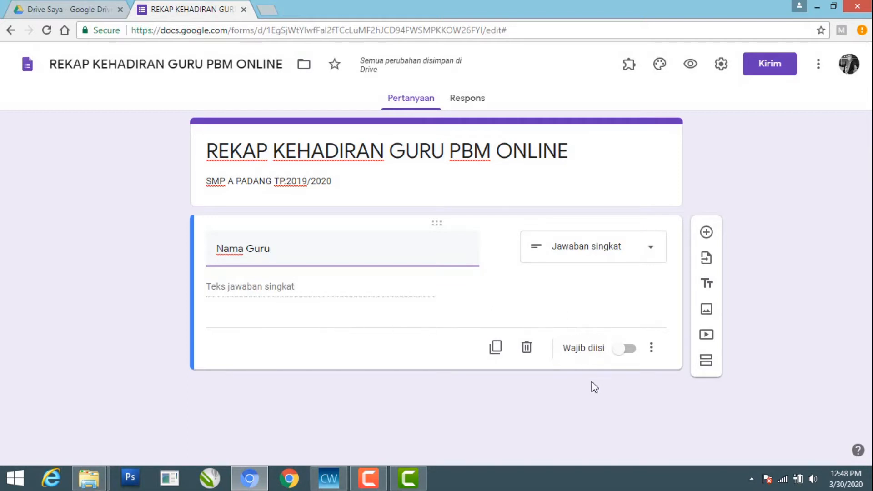
{"action": "left_click", "coordinate": [627, 356]}
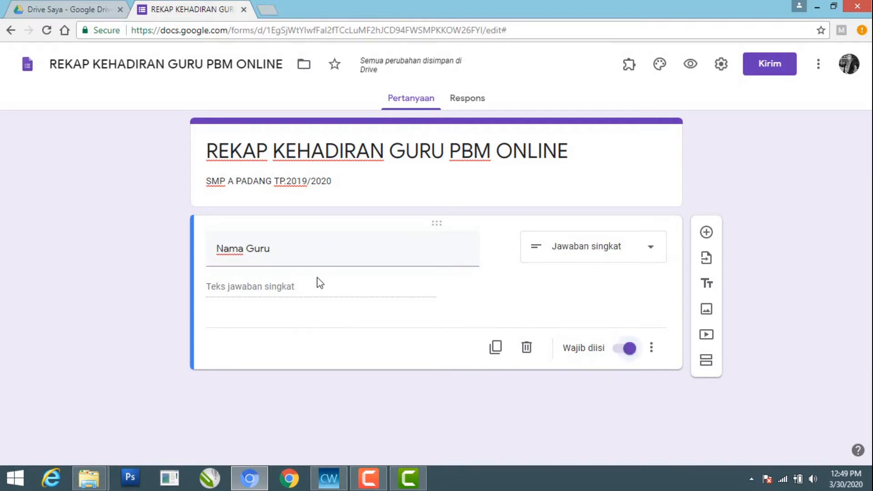
{"action": "left_click", "coordinate": [706, 233]}
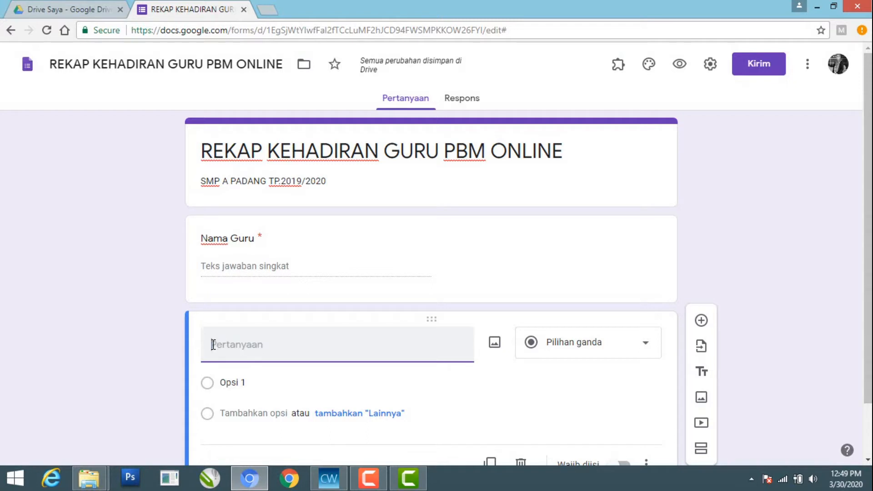
{"action": "type", "text": "Bidang Study"}
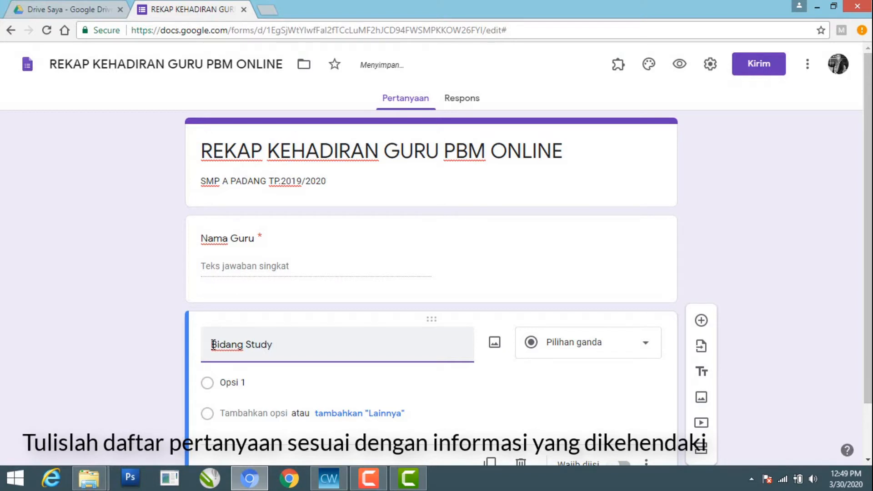
{"action": "key", "text": "BackSpace"}
{"action": "key", "text": "BackSpace"}
{"action": "key", "text": "BackSpace"}
{"action": "key", "text": "BackSpace"}
{"action": "key", "text": "BackSpace"}
{"action": "key", "text": "BackSpace"}
{"action": "key", "text": "BackSpace"}
{"action": "key", "text": "BackSpace"}
{"action": "key", "text": "BackSpace"}
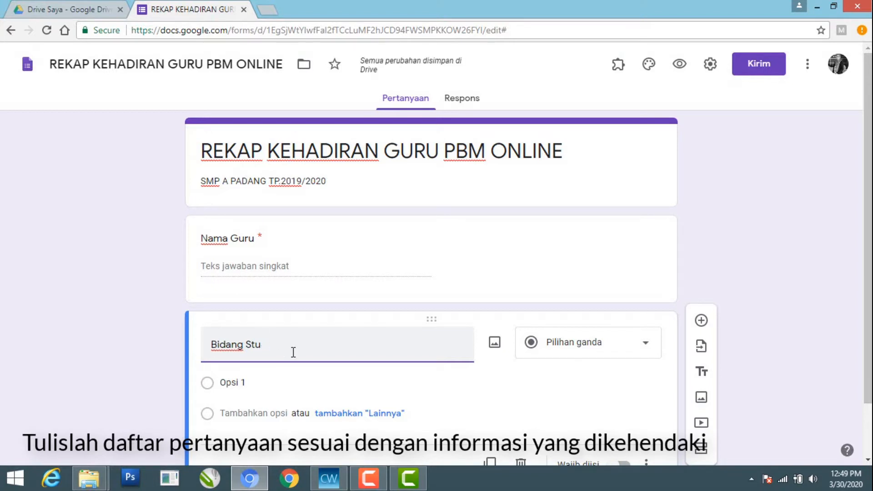
{"action": "key", "text": "BackSpace"}
{"action": "key", "text": "BackSpace"}
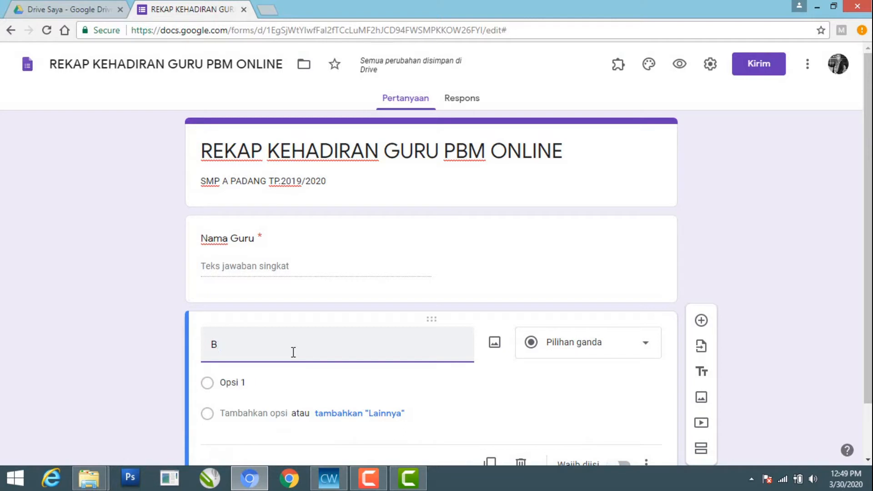
{"action": "key", "text": "BackSpace"}
Title the second question Mata pelajaran and make it required
{"action": "type", "text": "Mata pelajaran"}
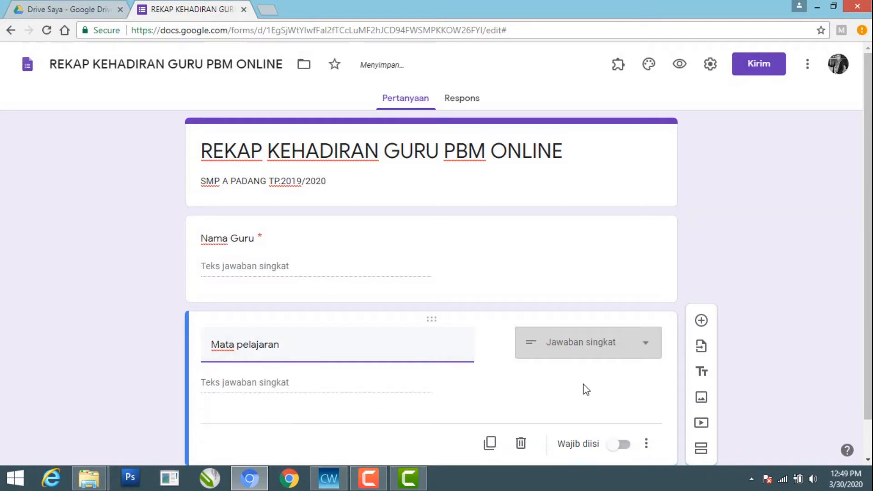
{"action": "left_click", "coordinate": [624, 445]}
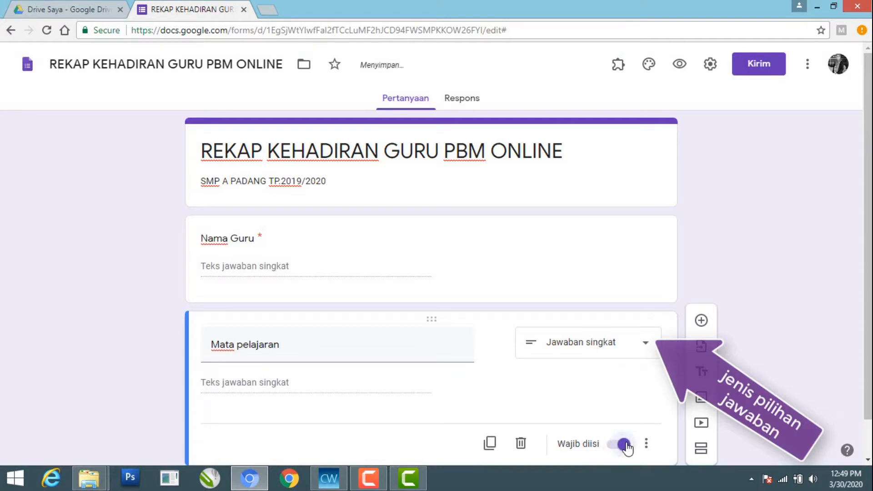
Add a third question titled Hari/Tangga Mengajar and make it required
{"action": "left_click", "coordinate": [701, 321]}
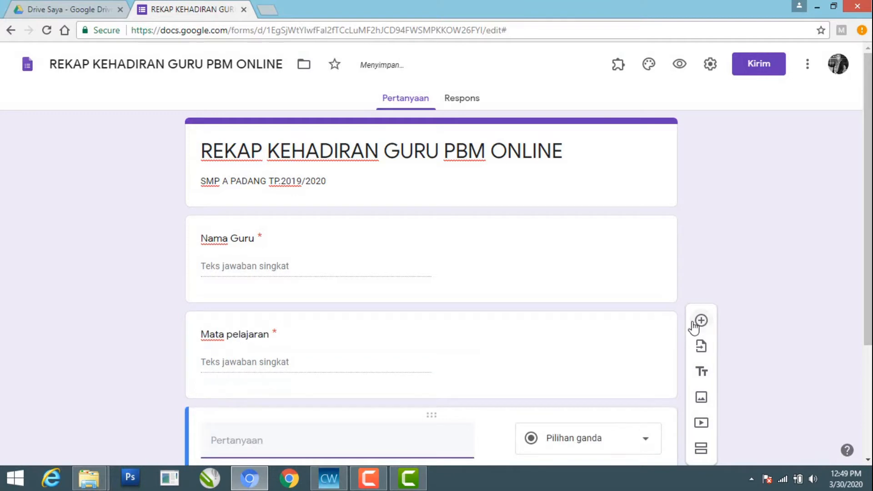
{"action": "left_click_drag", "start_coordinate": [868, 235], "coordinate": [869, 313]}
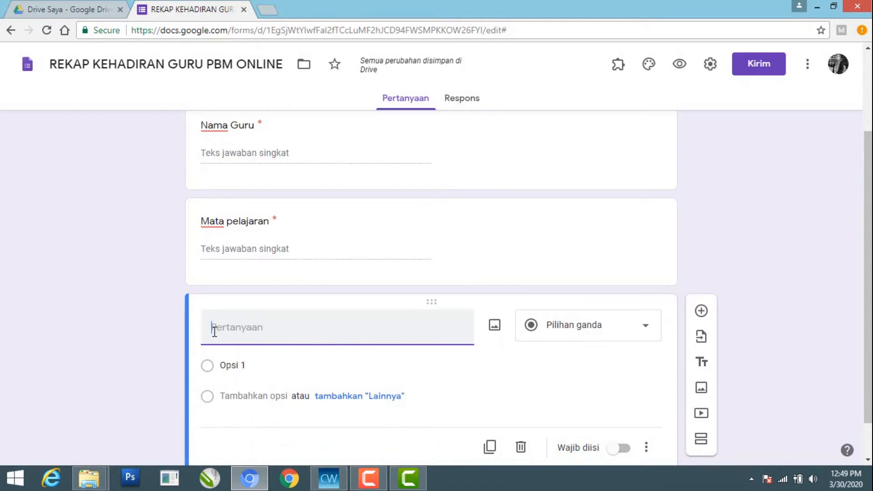
{"action": "type", "text": "Hari/Tang"}
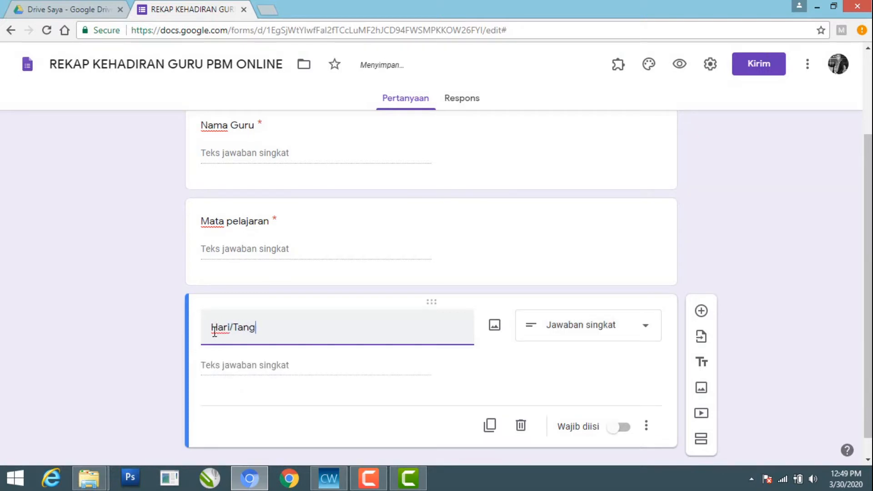
{"action": "type", "text": "ga Mengajar"}
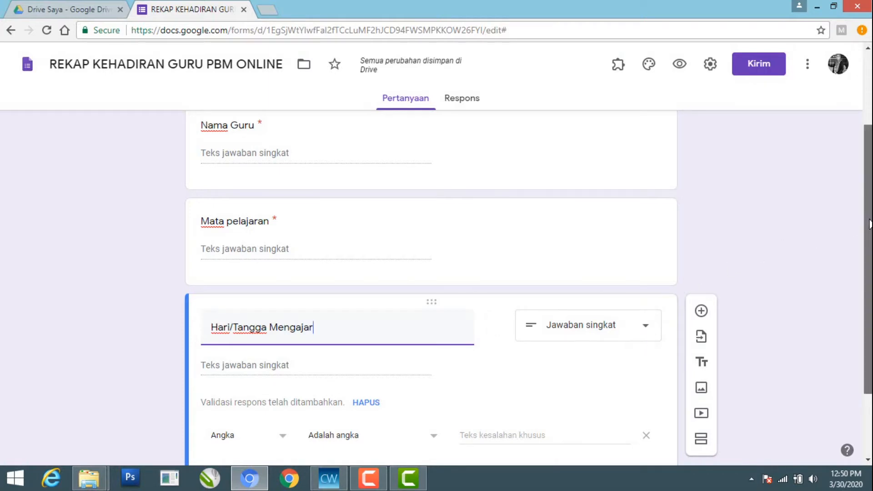
{"action": "scroll", "coordinate": [869, 224], "scroll_direction": "down", "scroll_amount": 2}
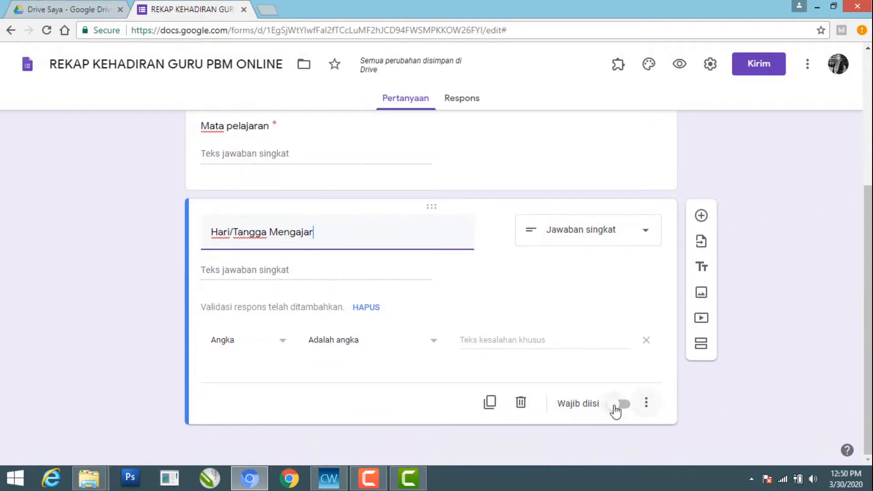
{"action": "left_click", "coordinate": [622, 404]}
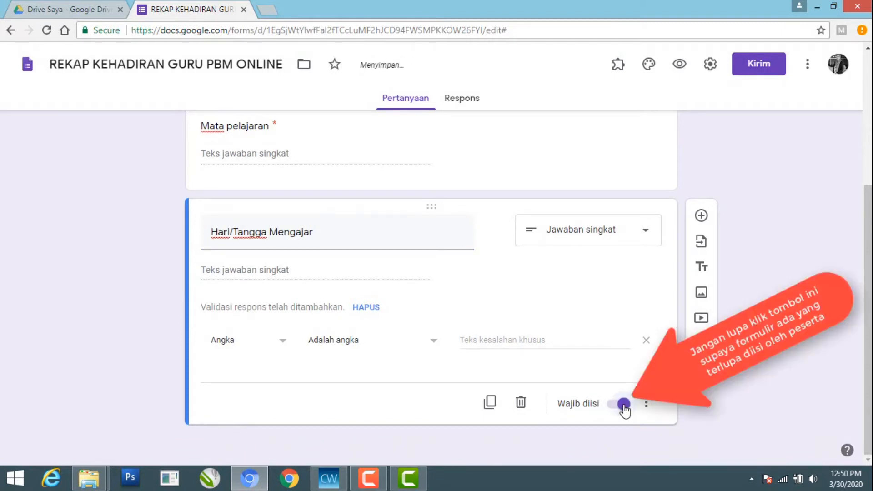
Add a blank fourth question and correct the third question's title to Hari/Tanggal Mengajar
{"action": "left_click", "coordinate": [700, 217]}
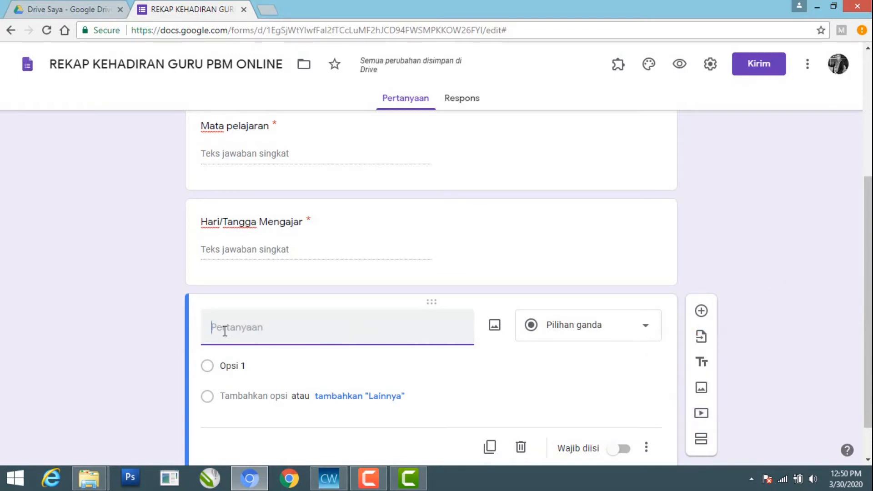
{"action": "left_click", "coordinate": [256, 222]}
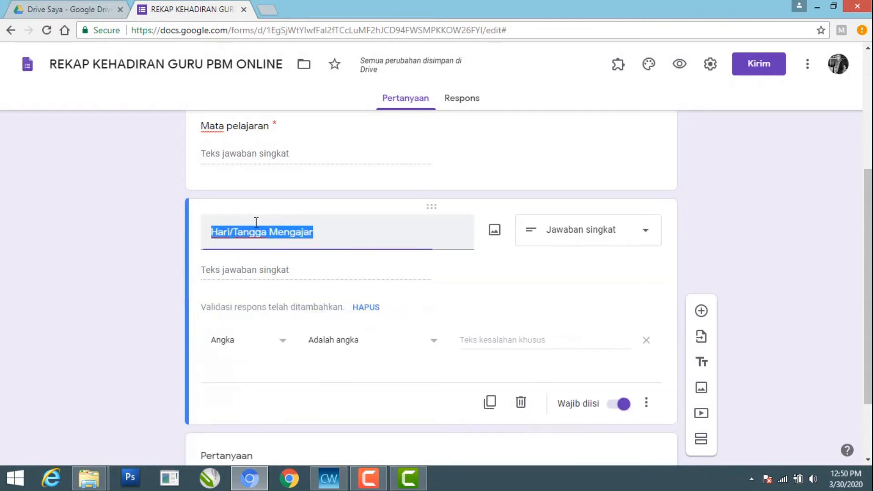
{"action": "left_click", "coordinate": [266, 232]}
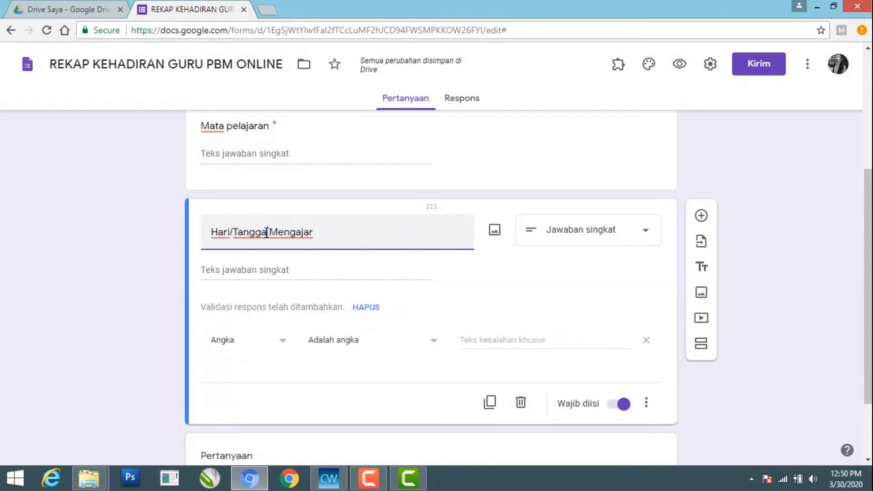
{"action": "type", "text": "l"}
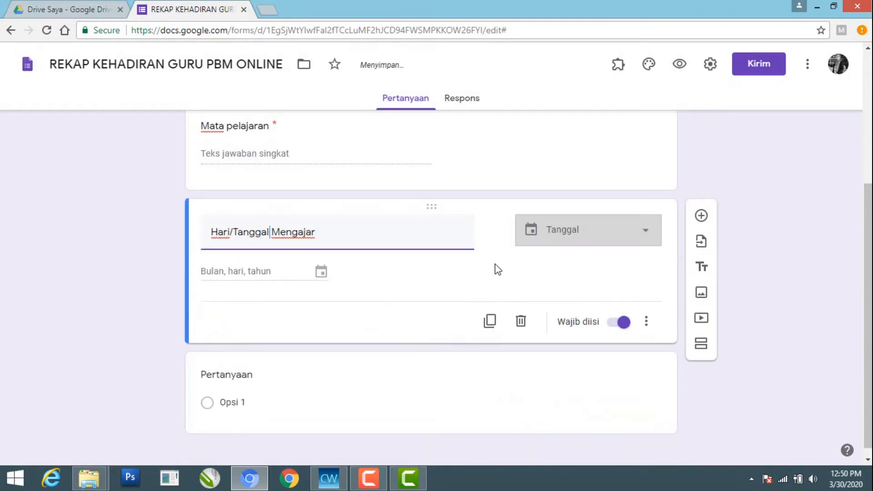
{"action": "left_click", "coordinate": [226, 381]}
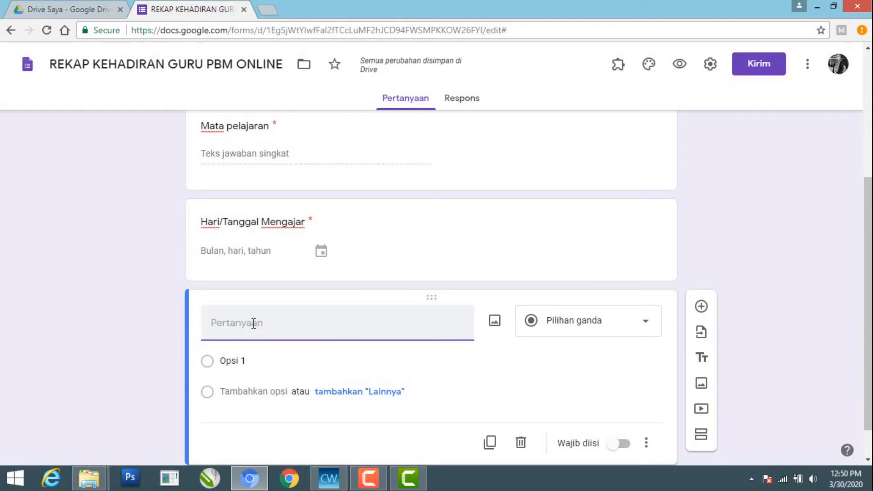
Title the fourth question Kelas and set its answer type to Kotak Centang
{"action": "type", "text": "J"}
{"action": "key", "text": "BackSpace"}
{"action": "type", "text": "Kelas"}
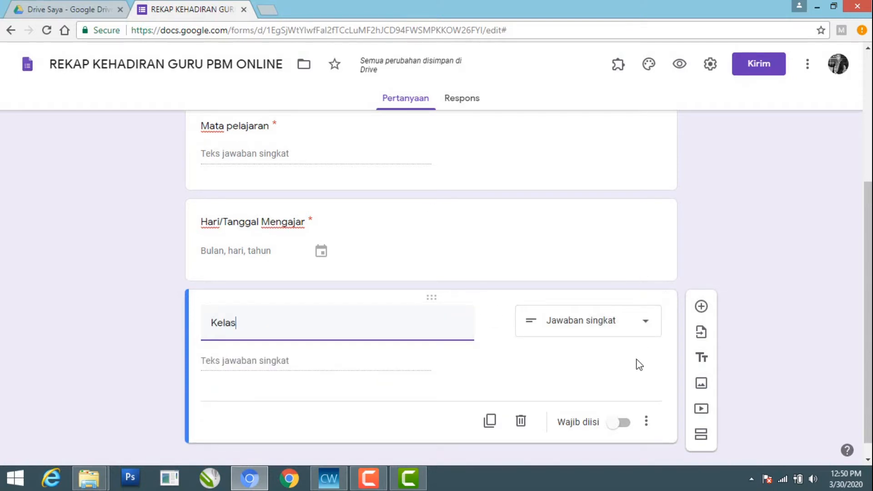
{"action": "left_click", "coordinate": [645, 323]}
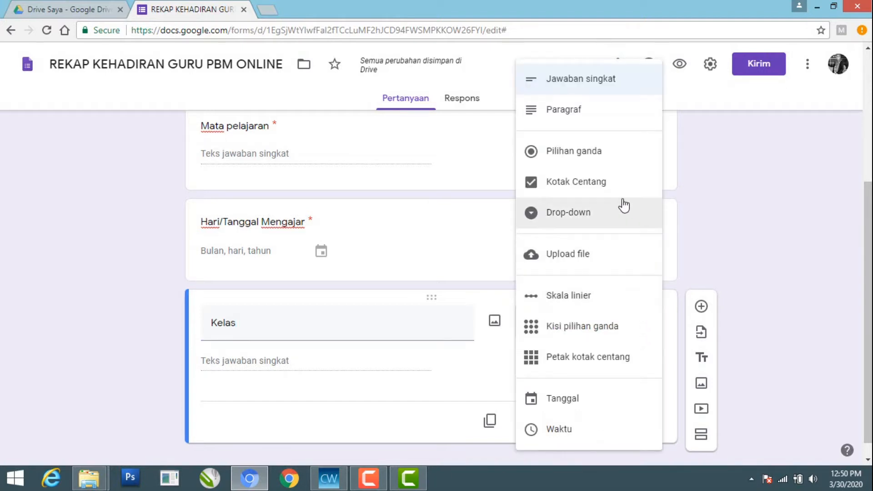
{"action": "left_click", "coordinate": [606, 189]}
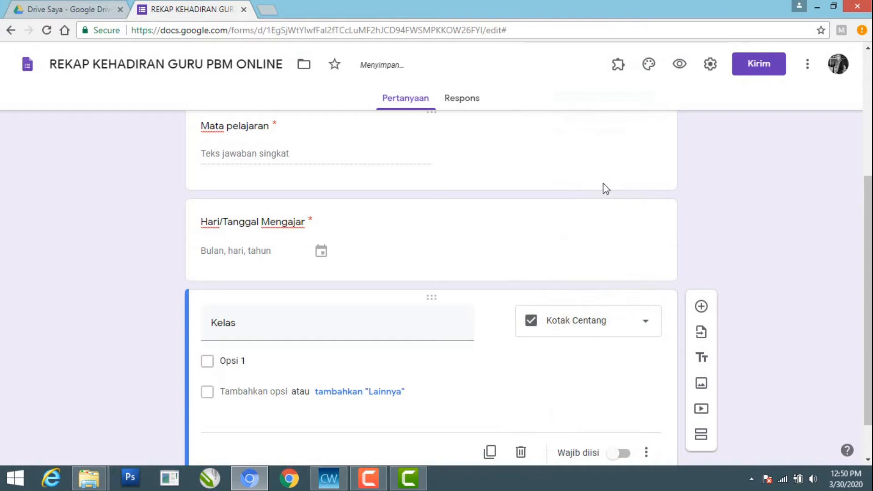
Enter VII-A and VII-B as the first two options of the Kelas question
{"action": "left_click", "coordinate": [235, 363]}
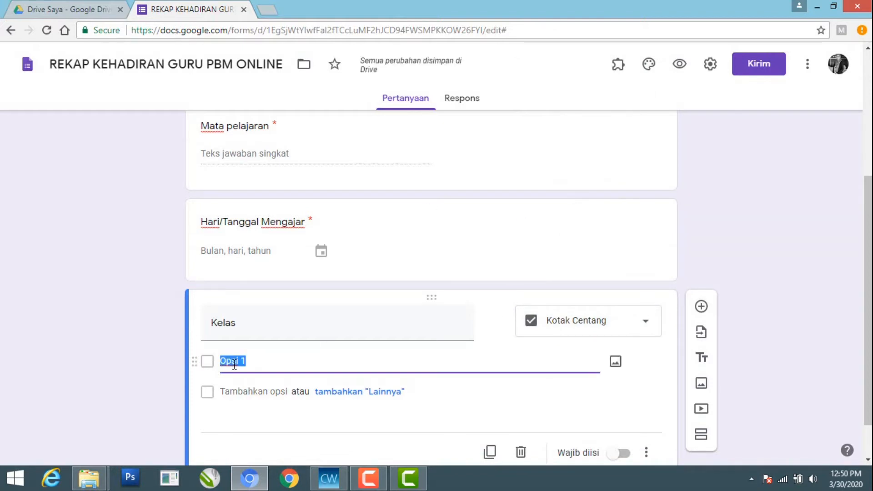
{"action": "type", "text": "V"}
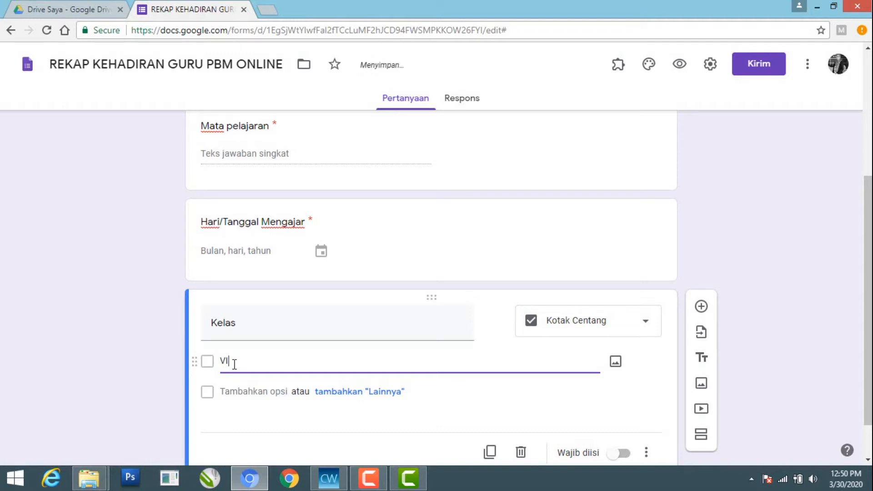
{"action": "type", "text": "I"}
{"action": "type", "text": "-A"}
{"action": "left_click", "coordinate": [227, 393]}
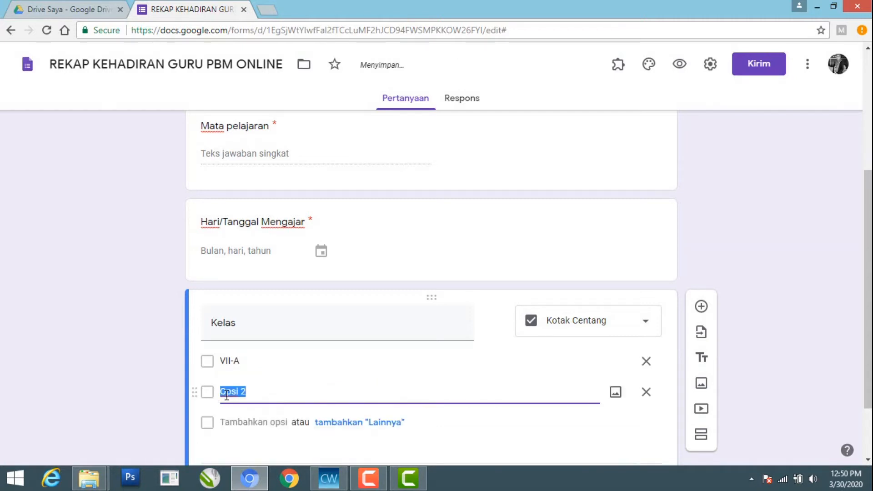
{"action": "type", "text": "VII-B"}
Add the options VIII-A and VIII-B to the Kelas question
{"action": "left_click", "coordinate": [230, 422]}
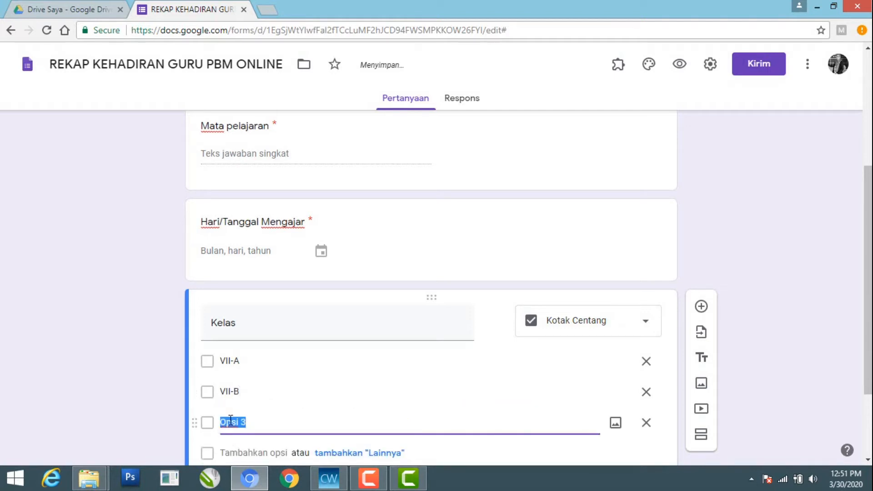
{"action": "type", "text": "VIII-A"}
{"action": "left_click", "coordinate": [232, 451]}
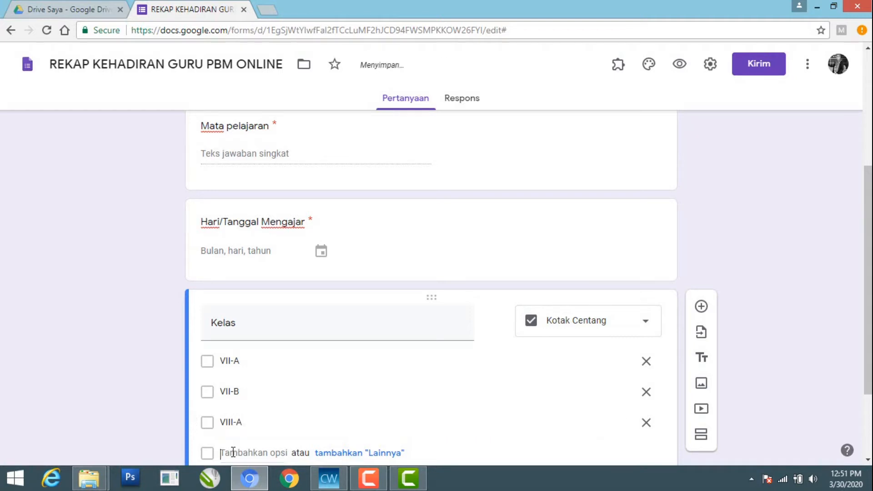
{"action": "type", "text": "VIII-B"}
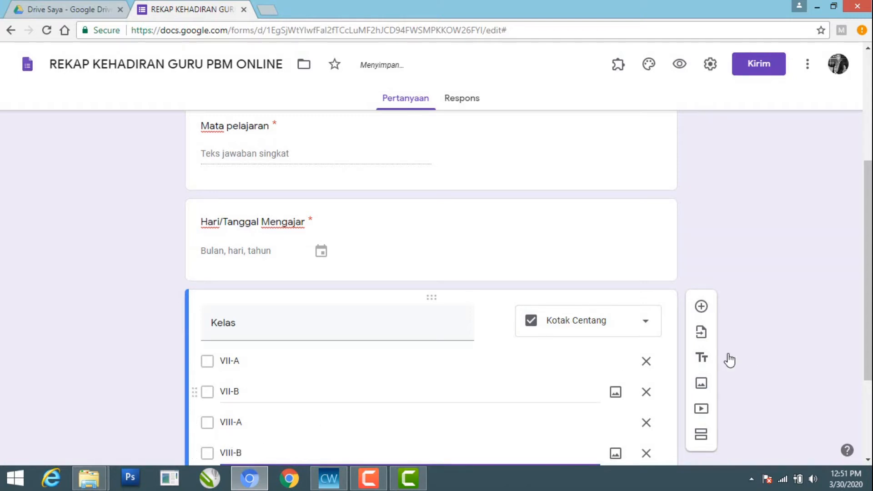
Add the options IX-A and IX-B to the Kelas question
{"action": "left_click_drag", "start_coordinate": [866, 318], "coordinate": [861, 372]}
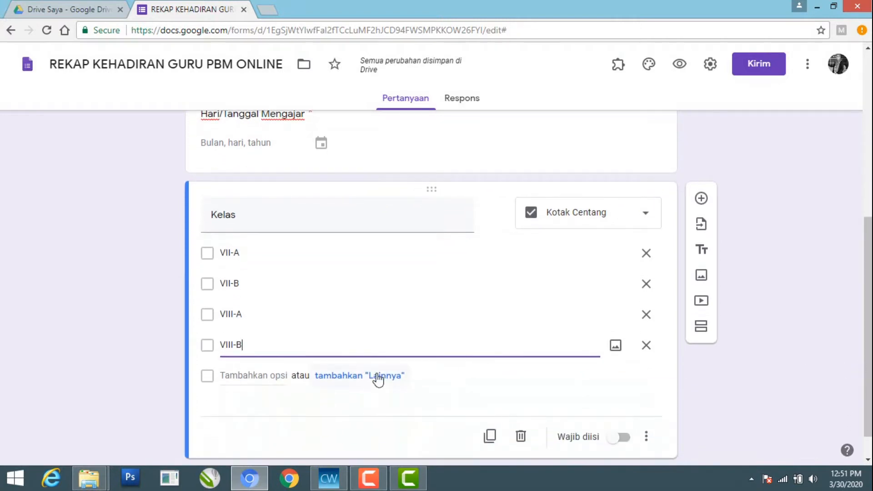
{"action": "left_click", "coordinate": [239, 377]}
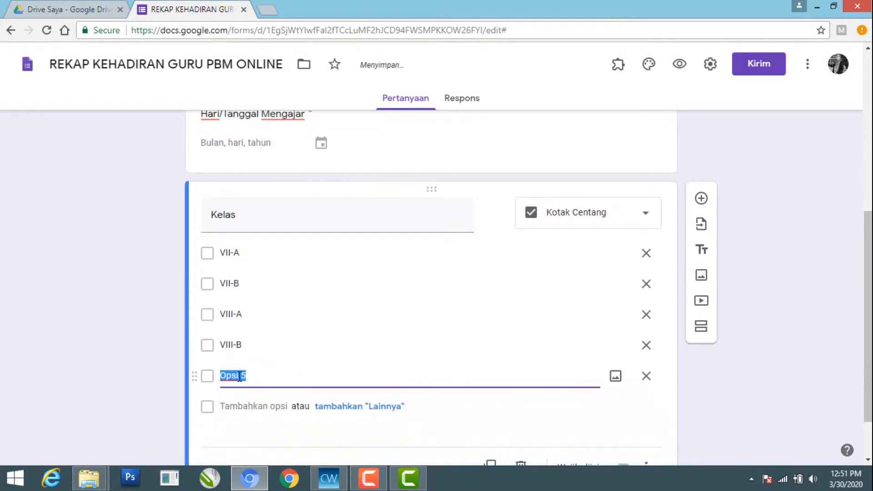
{"action": "type", "text": "IX"}
{"action": "key", "text": "BackSpace"}
{"action": "left_click", "coordinate": [229, 401]}
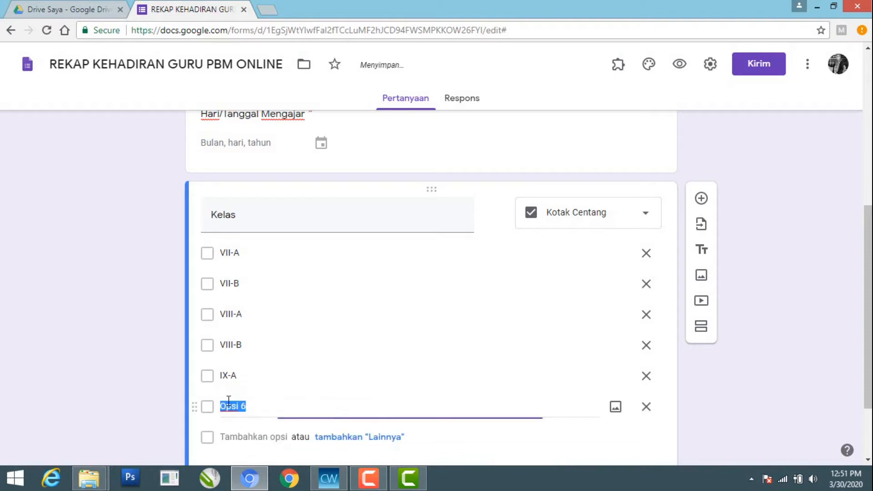
{"action": "type", "text": "IX-B"}
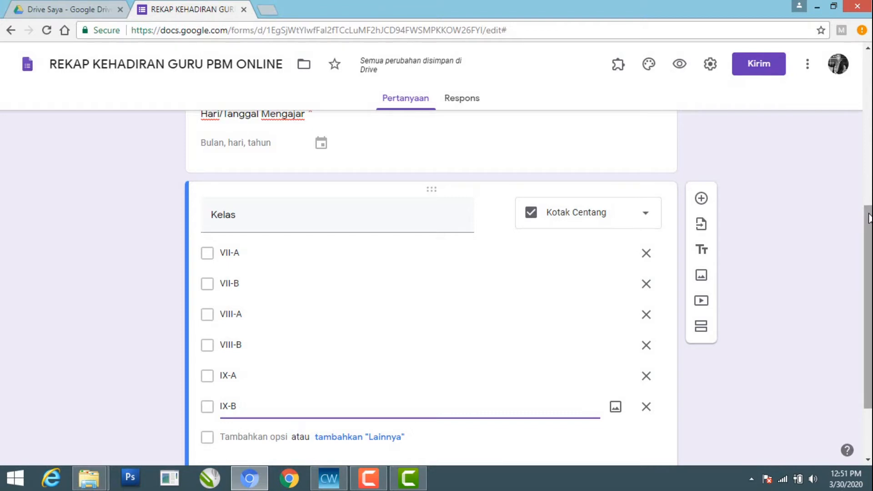
Make the Kelas question required and add a new question below it
{"action": "scroll", "coordinate": [855, 209], "scroll_direction": "down", "scroll_amount": 2}
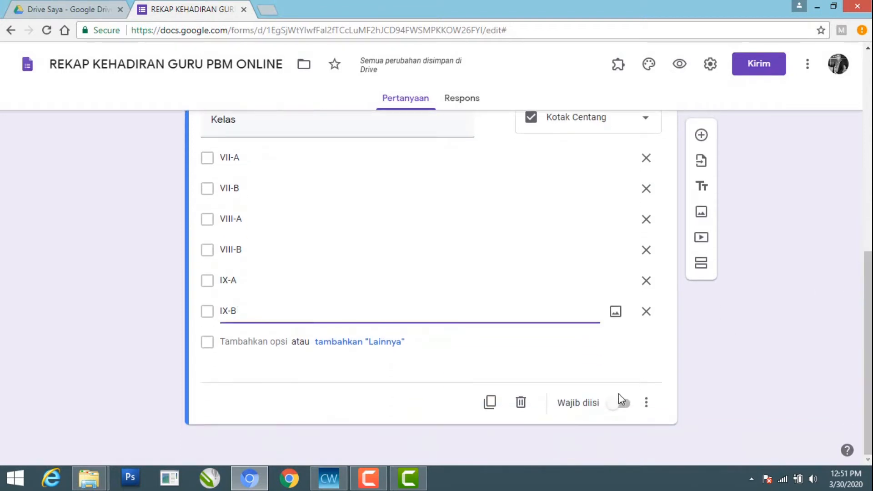
{"action": "left_click", "coordinate": [624, 404]}
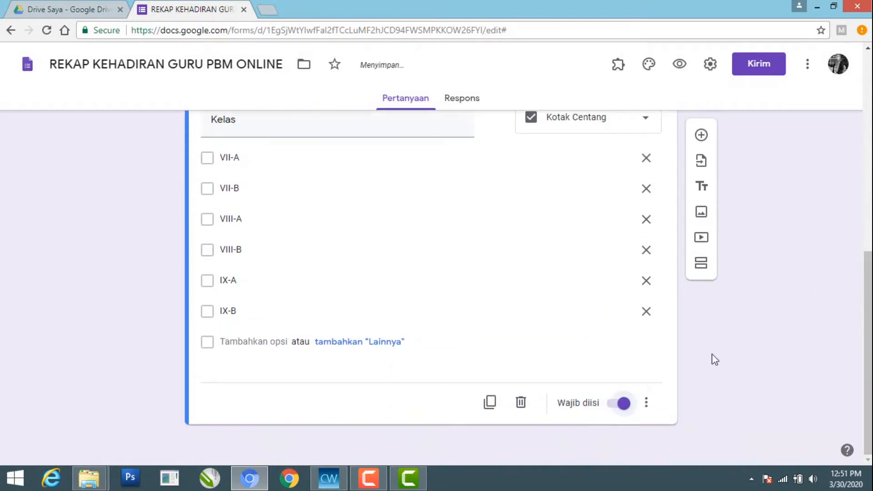
{"action": "mouse_move", "coordinate": [868, 310]}
{"action": "left_mouse_down"}
{"action": "mouse_move", "coordinate": [868, 297]}
{"action": "mouse_move", "coordinate": [868, 307]}
{"action": "left_mouse_up"}
{"action": "left_click", "coordinate": [709, 144]}
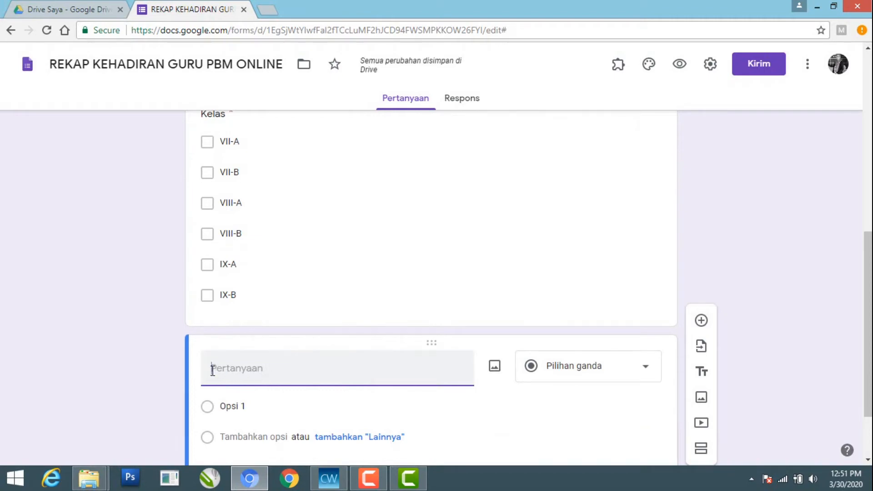
Title the fifth question Materi yang diajarkan and make it required
{"action": "type", "text": "Ma"}
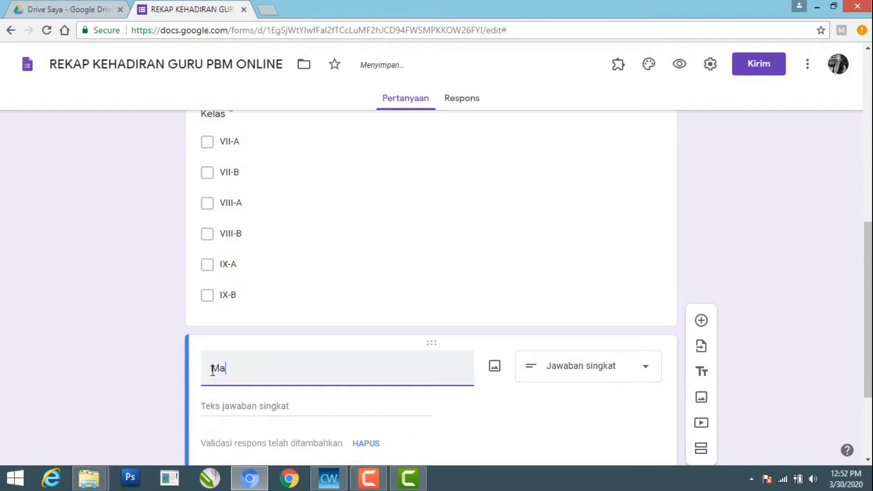
{"action": "type", "text": "teri "}
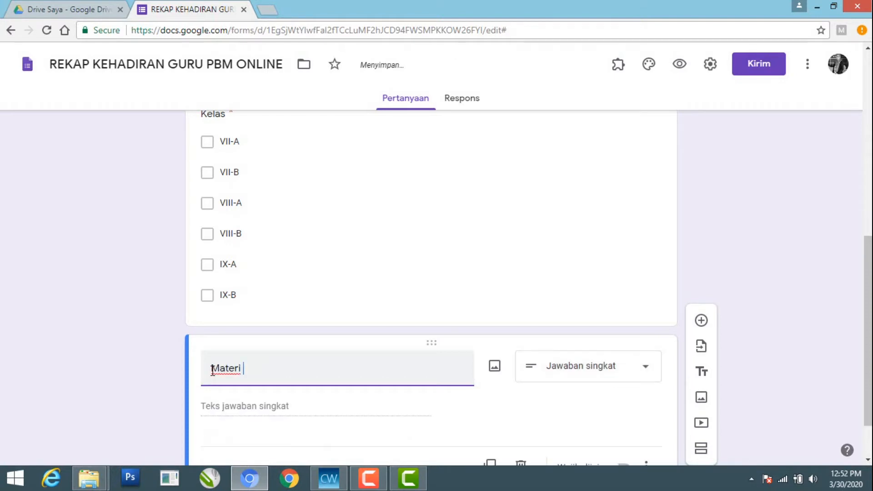
{"action": "type", "text": "y"}
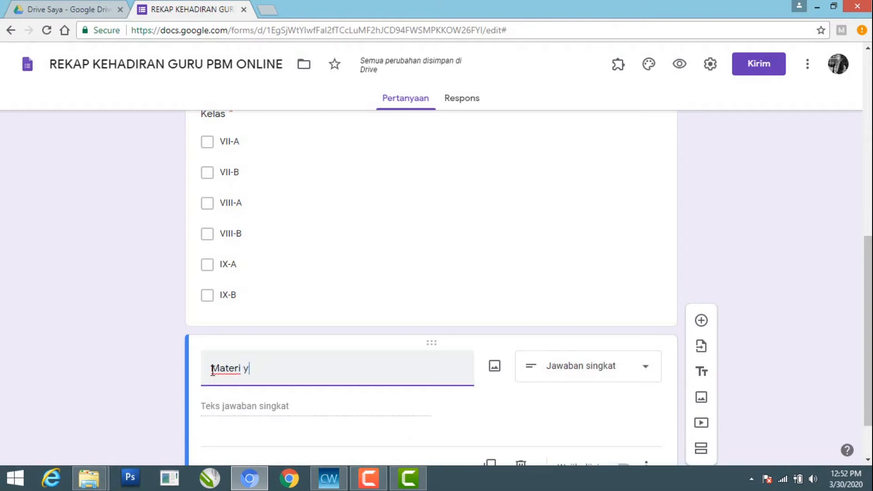
{"action": "type", "text": "ang diajarkan"}
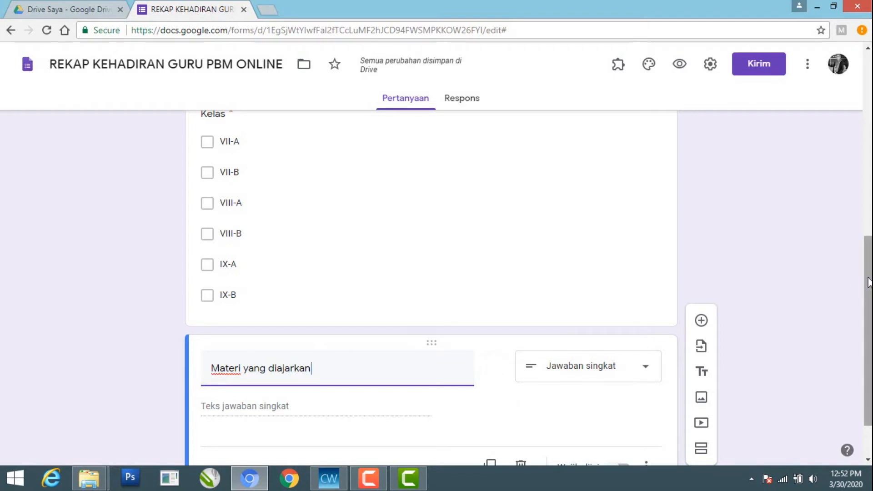
{"action": "left_click_drag", "start_coordinate": [869, 282], "coordinate": [858, 317]}
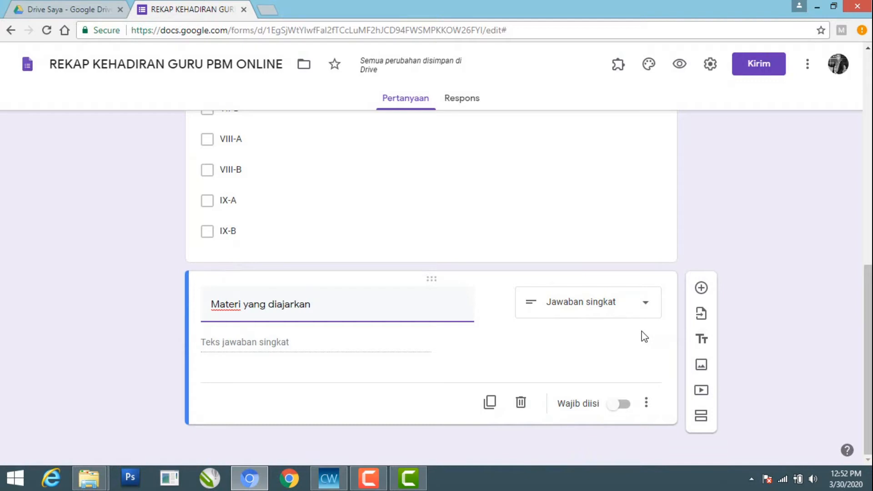
{"action": "left_click", "coordinate": [622, 405]}
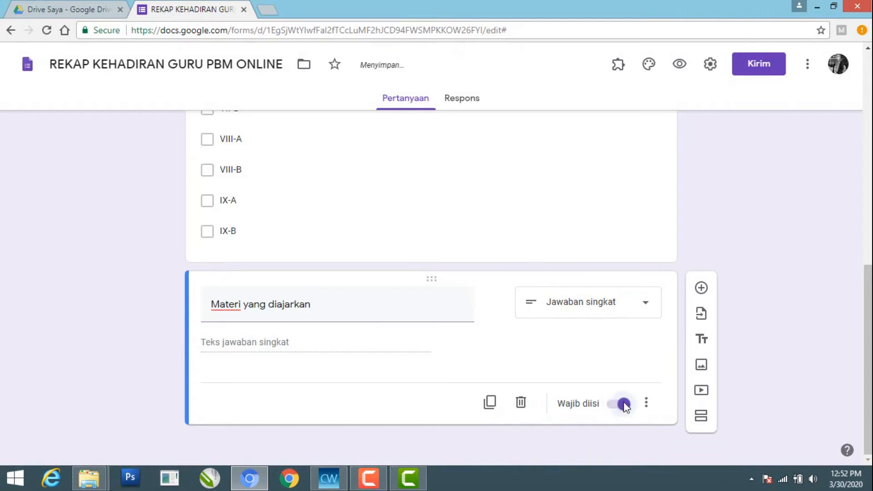
Add a sixth question titled Tugas yang diberikan
{"action": "left_click", "coordinate": [702, 288]}
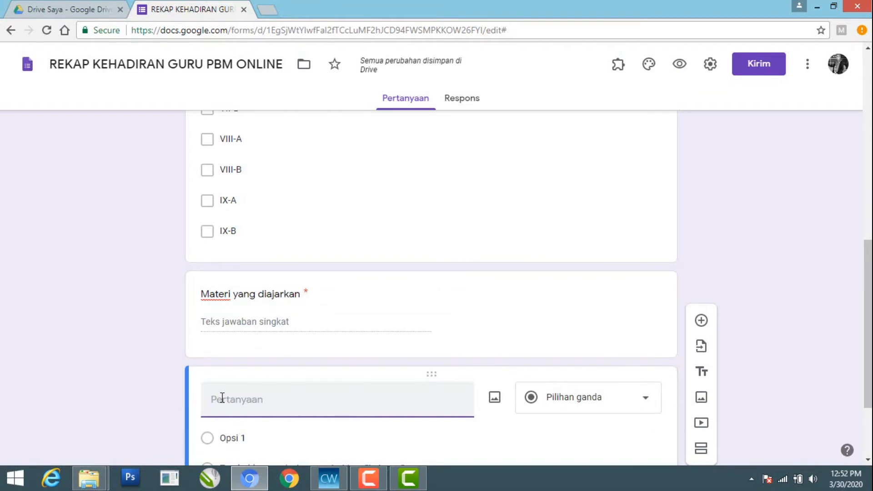
{"action": "type", "text": "Tug"}
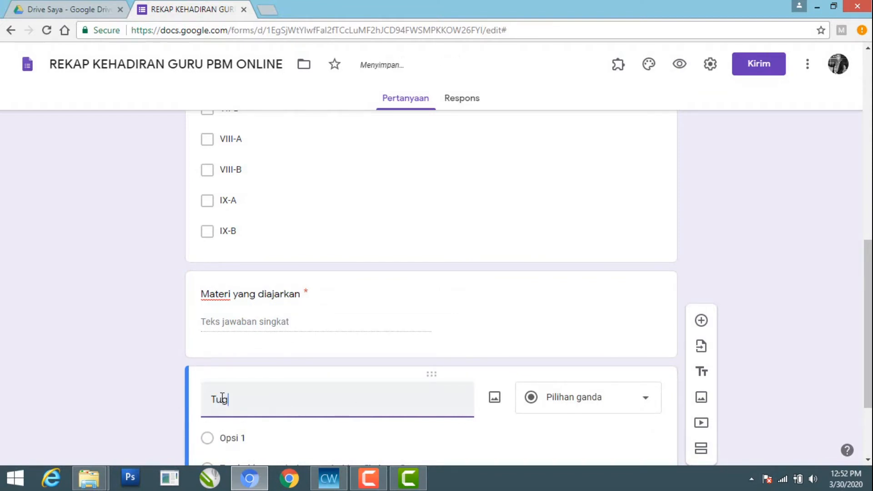
{"action": "type", "text": "as yang diberikan"}
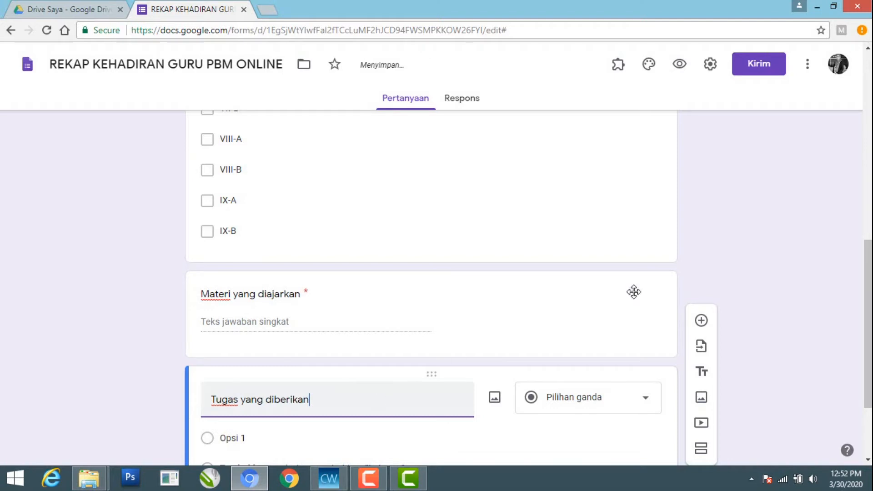
Set the Tugas yang diberikan question to the Jawaban singkat type and make it required
{"action": "left_click_drag", "start_coordinate": [866, 314], "coordinate": [860, 356]}
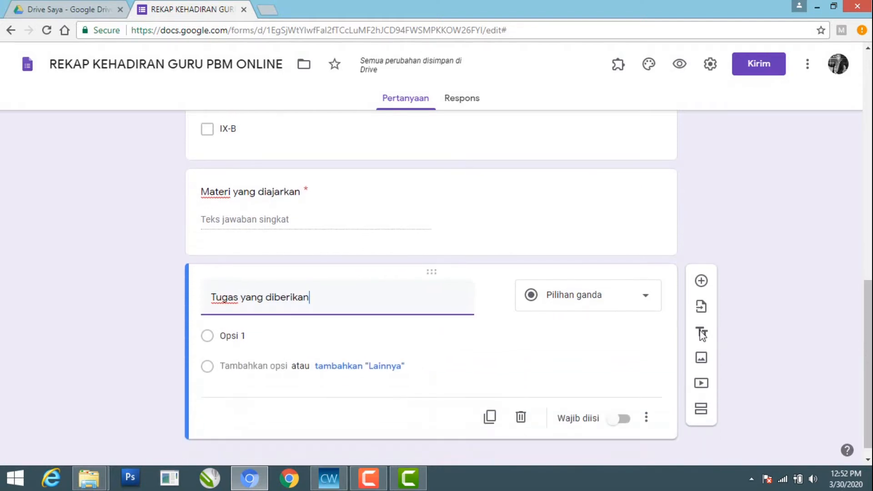
{"action": "left_click", "coordinate": [644, 302]}
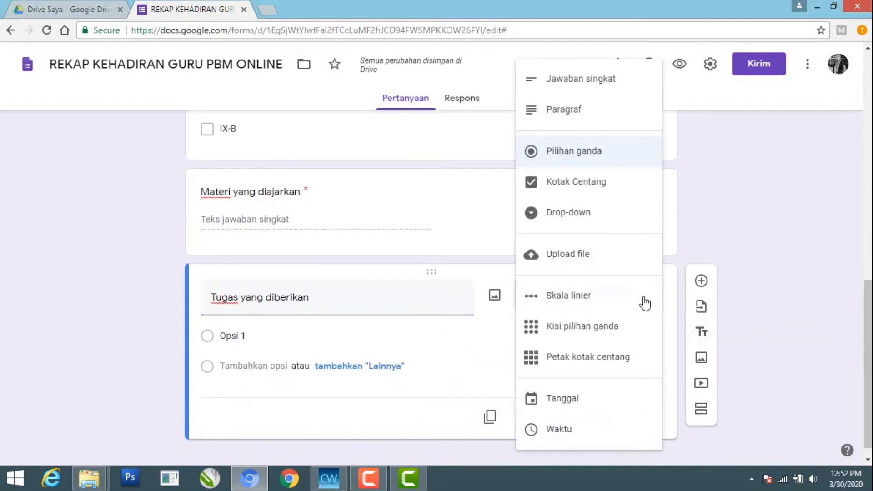
{"action": "left_click", "coordinate": [620, 80]}
{"action": "left_click", "coordinate": [623, 406]}
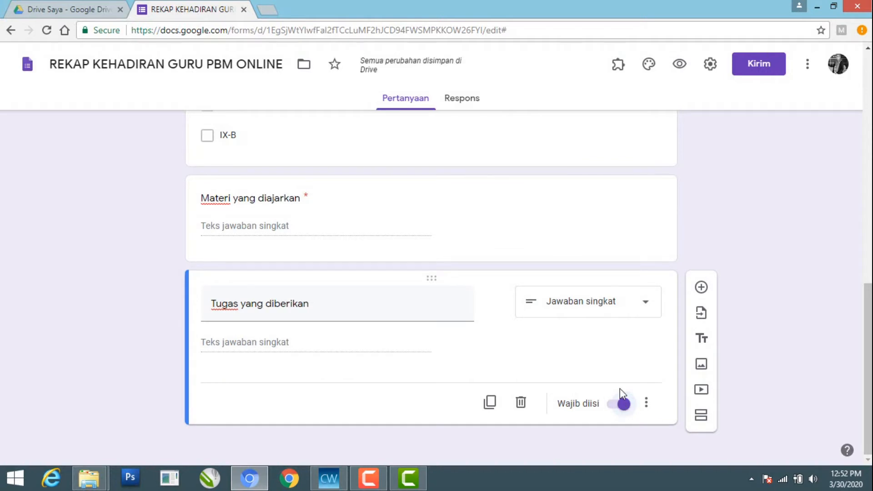
Add a seventh question titled Jam Mengajar with the Kotak Centang answer type
{"action": "left_click", "coordinate": [704, 289]}
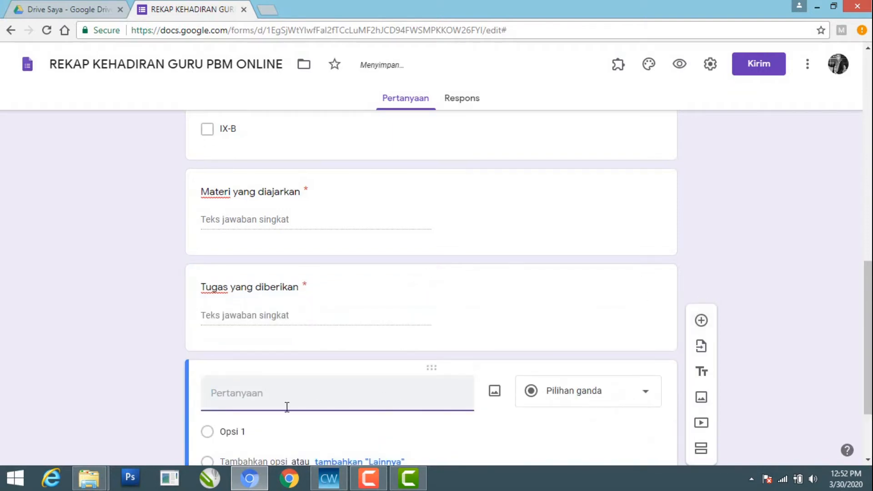
{"action": "type", "text": "Jam"}
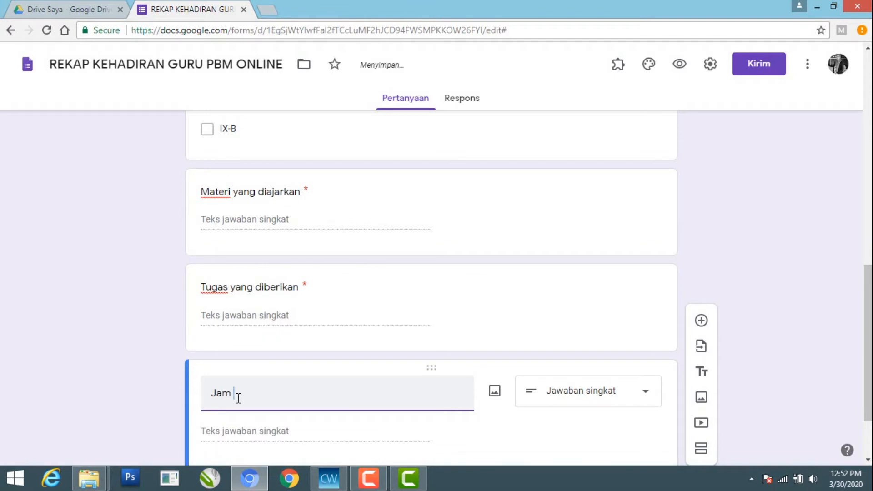
{"action": "key", "text": "BackSpace"}
{"action": "type", "text": "Mengajar"}
{"action": "left_click", "coordinate": [234, 392]}
{"action": "left_click", "coordinate": [646, 398]}
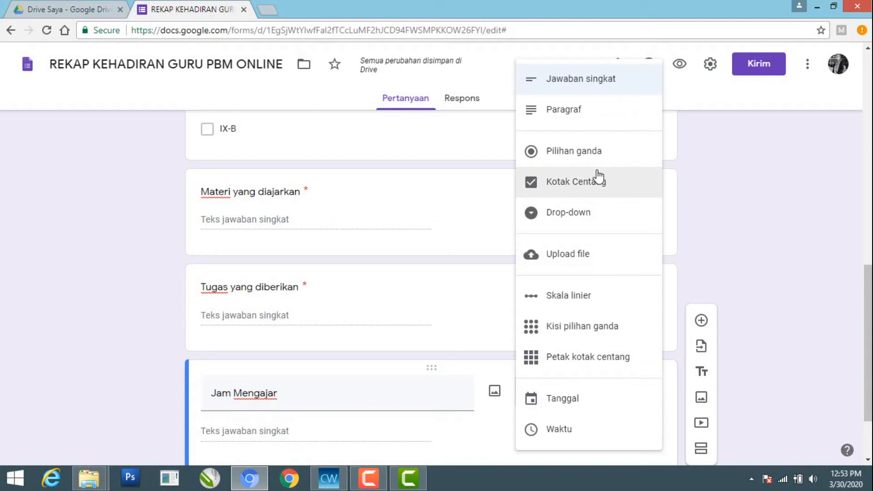
{"action": "left_click", "coordinate": [587, 183]}
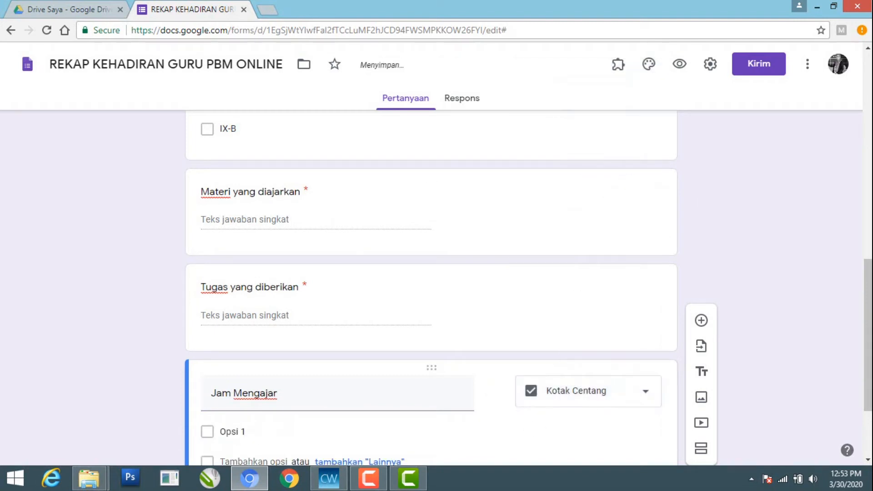
Enter the answer options 1, 2, 3, 4 and 5 for the Jam Mengajar question
{"action": "left_click_drag", "start_coordinate": [868, 275], "coordinate": [867, 317]}
{"action": "left_click", "coordinate": [233, 313]}
{"action": "type", "text": "1"}
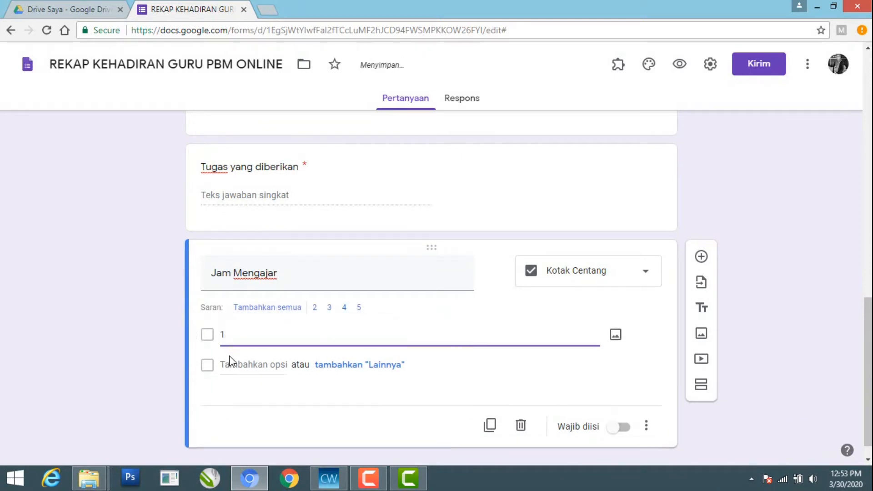
{"action": "left_click", "coordinate": [230, 361]}
{"action": "type", "text": "2"}
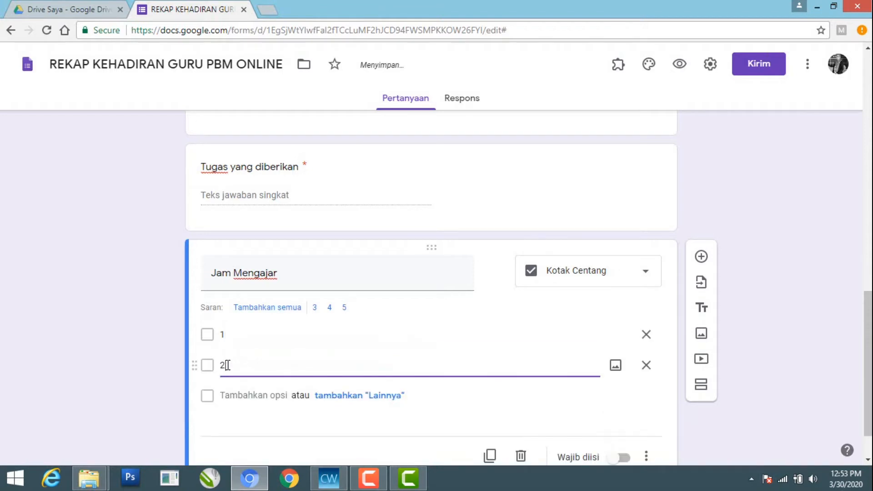
{"action": "left_click", "coordinate": [228, 394]}
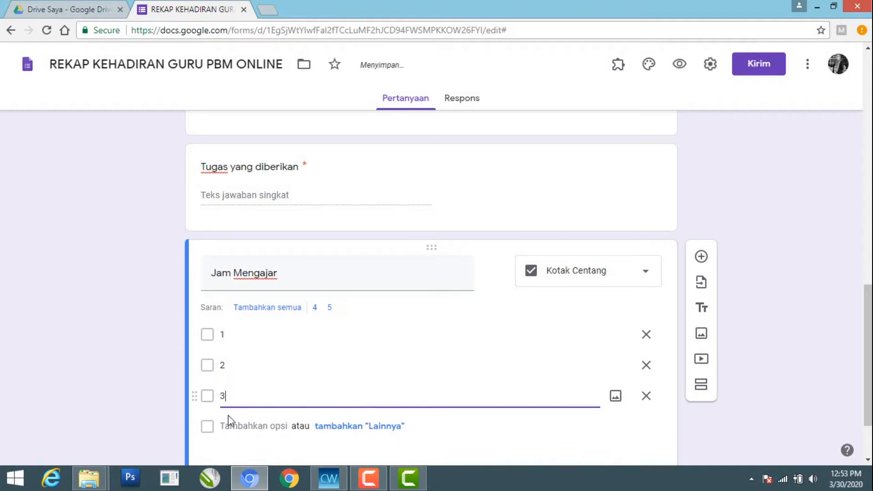
{"action": "left_click", "coordinate": [228, 423]}
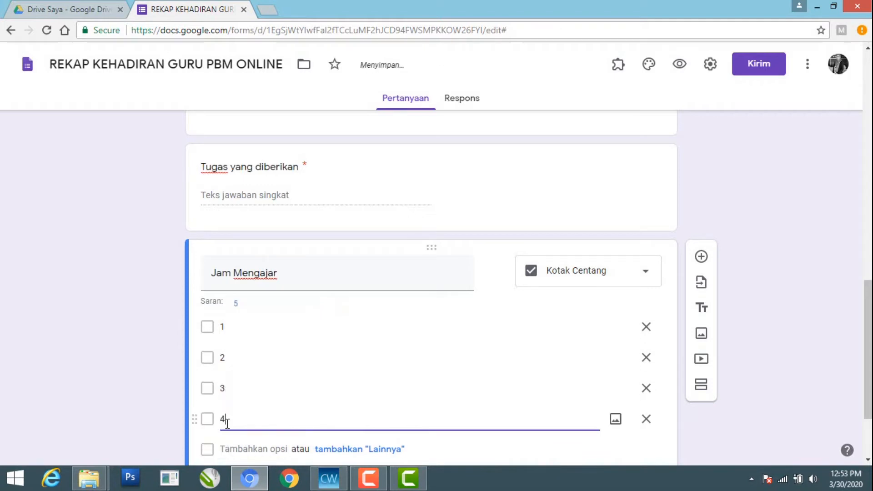
{"action": "left_click", "coordinate": [226, 446]}
{"action": "type", "text": "5"}
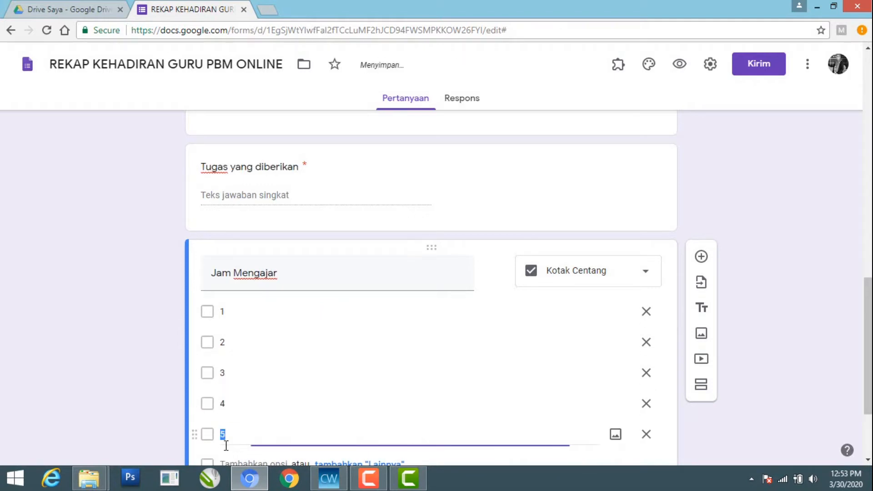
{"action": "left_click", "coordinate": [226, 457]}
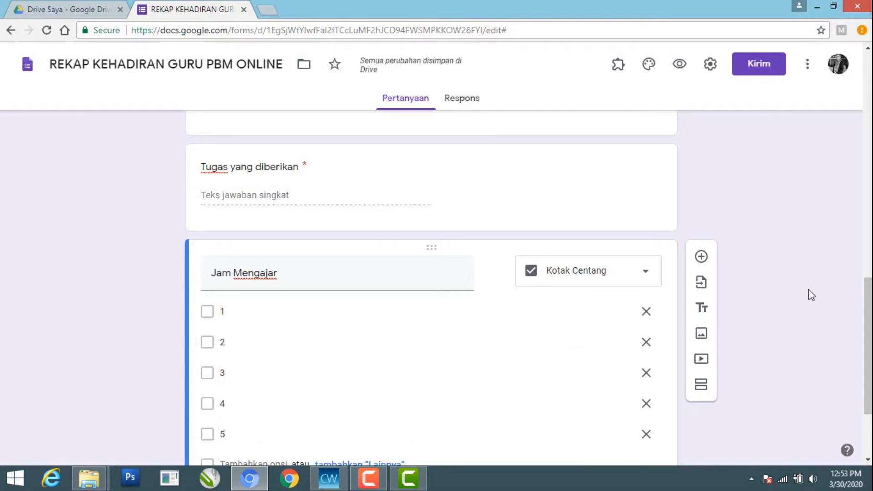
Add the answer options 6, 7, 8 and 9 to the Jam Mengajar question
{"action": "left_click_drag", "start_coordinate": [862, 297], "coordinate": [863, 334]}
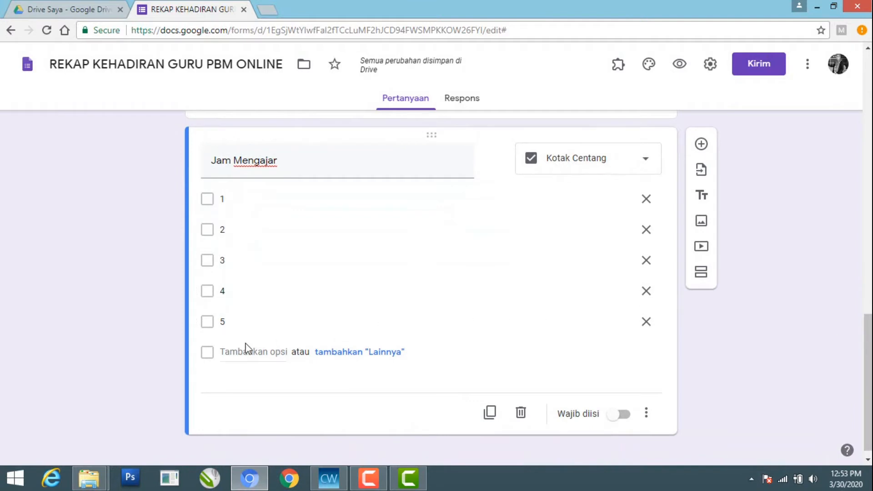
{"action": "left_click", "coordinate": [228, 351]}
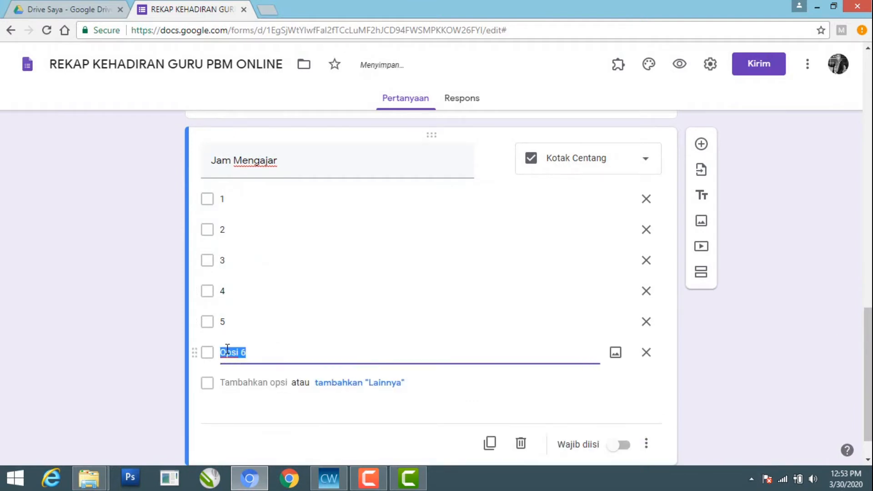
{"action": "type", "text": "6"}
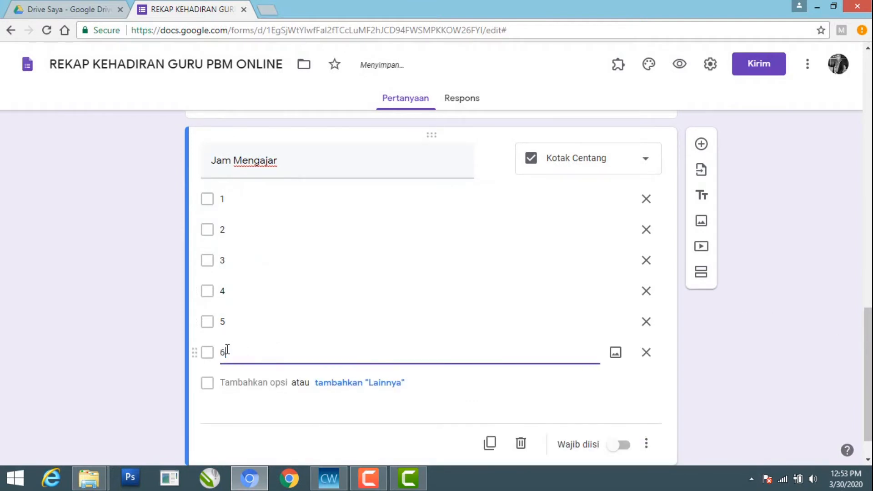
{"action": "left_click", "coordinate": [225, 382]}
{"action": "type", "text": "7"}
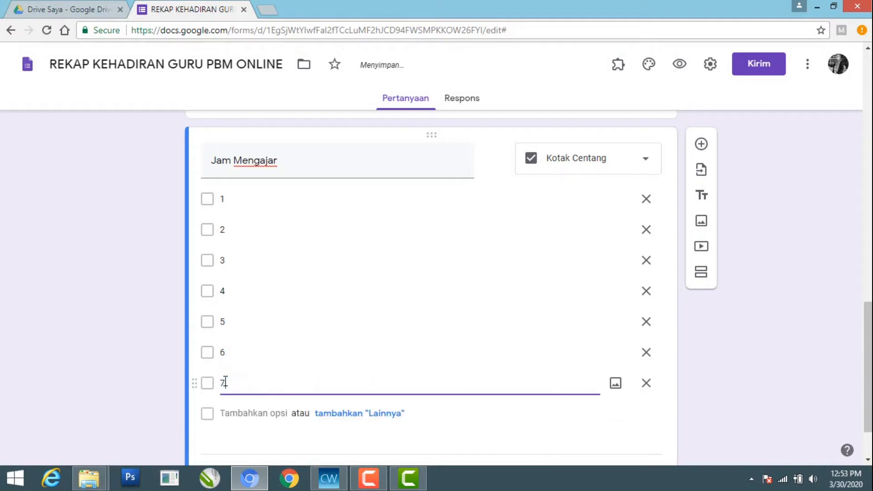
{"action": "left_click", "coordinate": [225, 411]}
{"action": "type", "text": "8"}
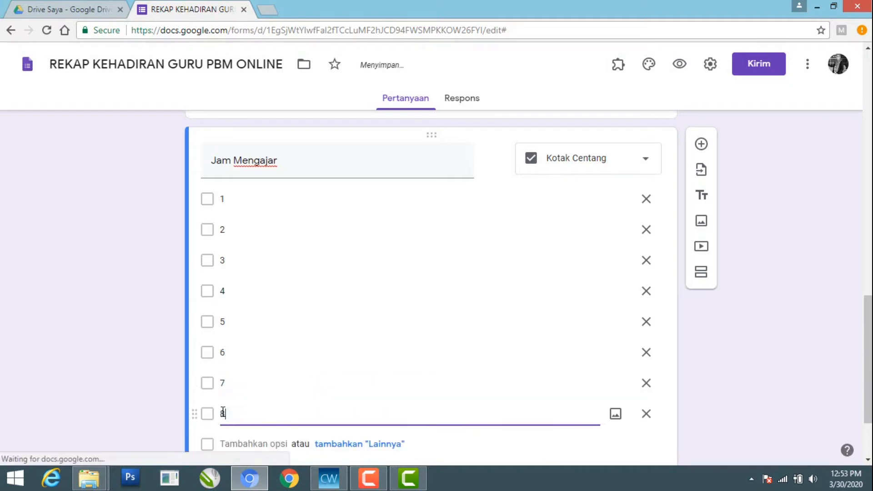
{"action": "left_click", "coordinate": [224, 441]}
{"action": "type", "text": "9"}
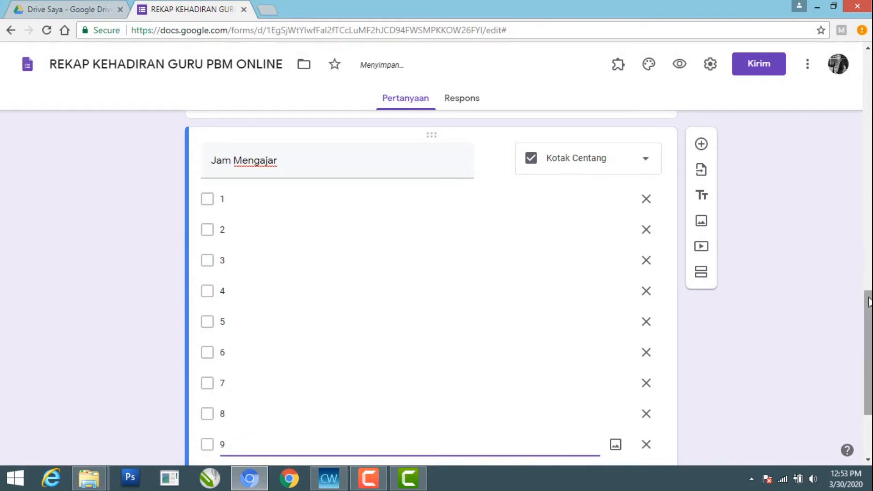
Make the Jam Mengajar question required and add an eighth question below it
{"action": "scroll", "coordinate": [867, 331], "scroll_direction": "down", "scroll_amount": 1}
{"action": "scroll", "coordinate": [868, 331], "scroll_direction": "down", "scroll_amount": 2}
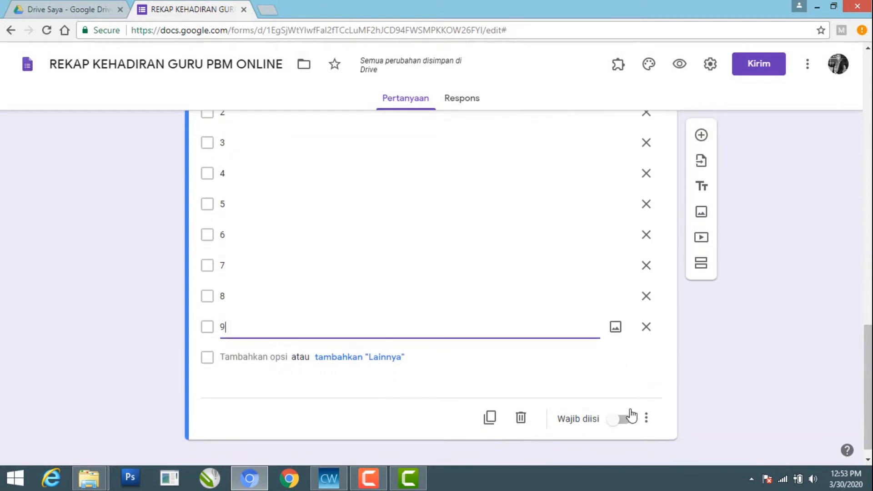
{"action": "left_click", "coordinate": [623, 420]}
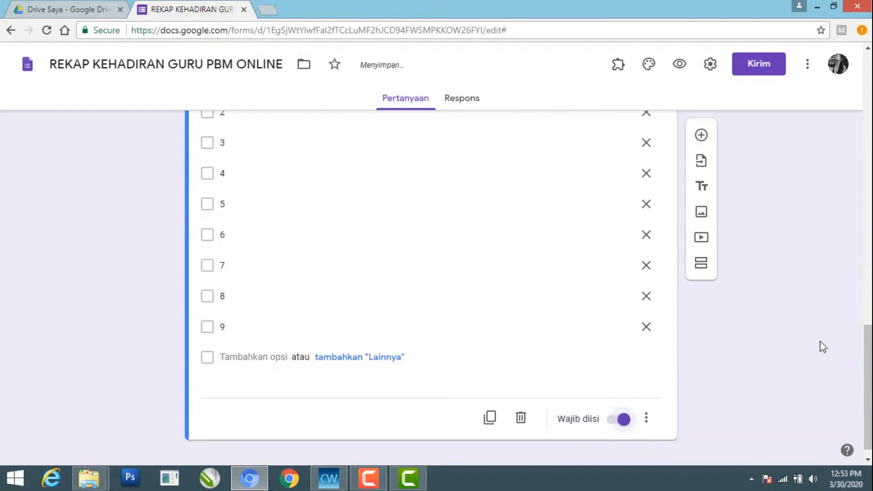
{"action": "scroll", "coordinate": [863, 345], "scroll_direction": "up", "scroll_amount": 1}
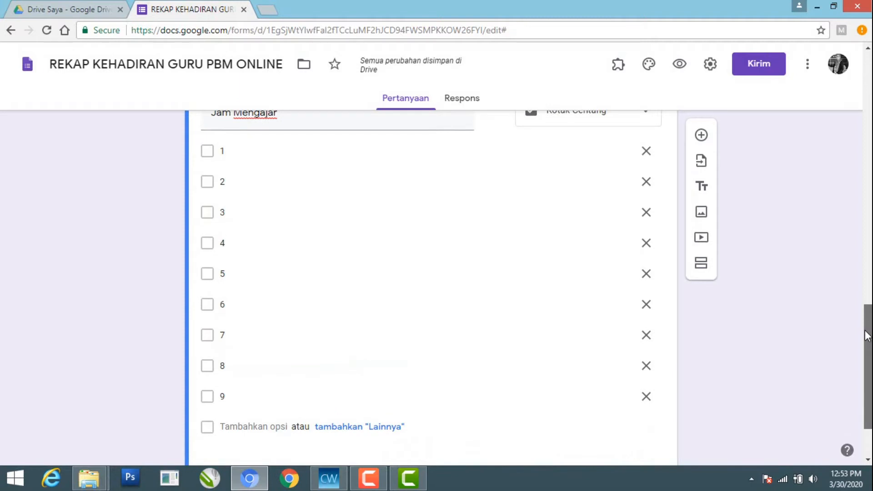
{"action": "left_click", "coordinate": [702, 136]}
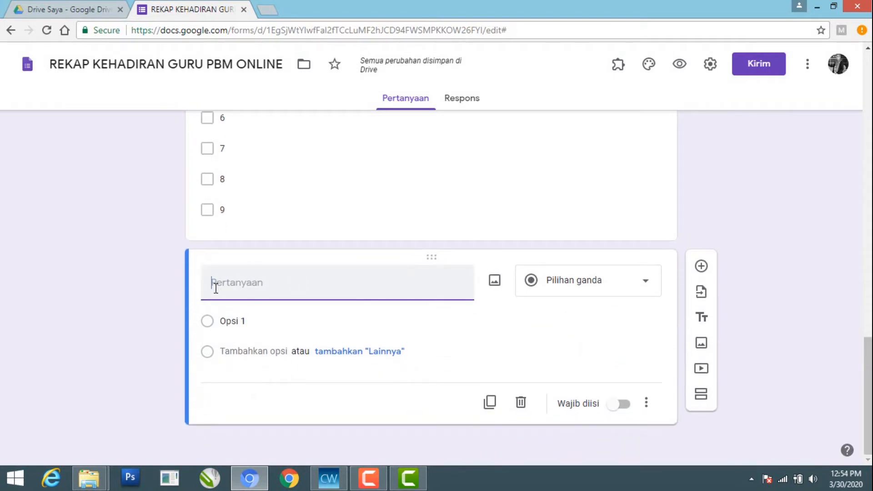
{"action": "type", "text": "Meo"}
{"action": "key", "text": "BackSpace"}
{"action": "key", "text": "BackSpace"}
{"action": "key", "text": "BackSpace"}
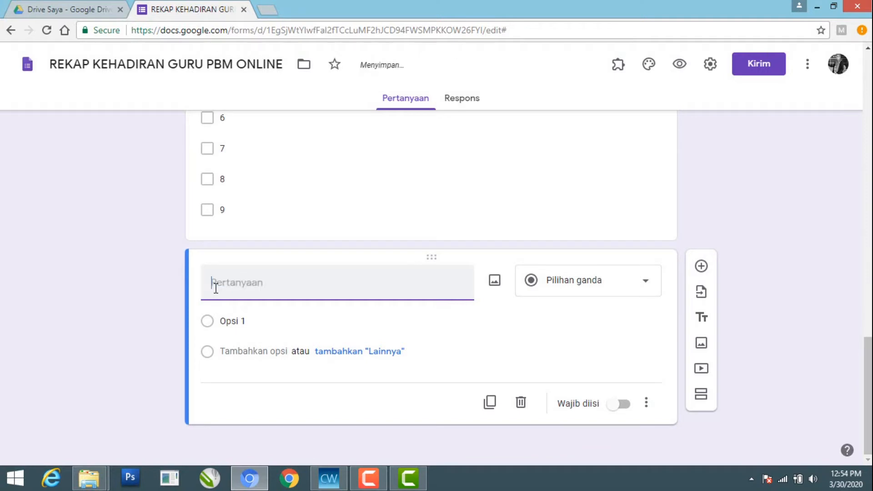
Title the eighth question Aplikasi Yang digunakan Ketika mengajar and set its answer type to Kotak Centang
{"action": "type", "text": "Aplikasi Ya"}
{"action": "type", "text": "ng digunakan"}
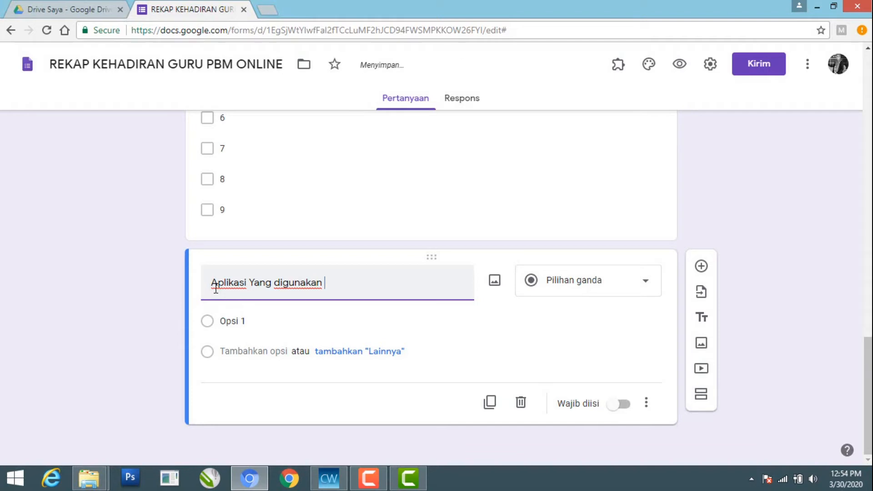
{"action": "type", "text": " Ketika mengajar"}
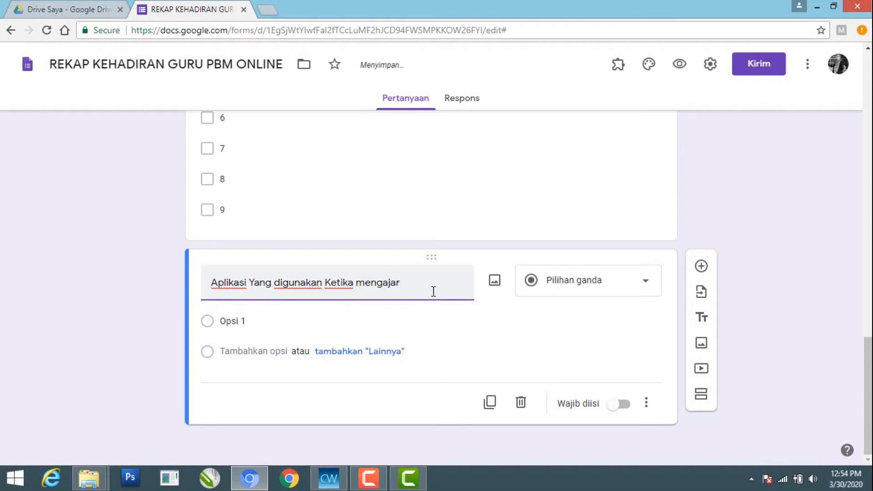
{"action": "left_click", "coordinate": [649, 286]}
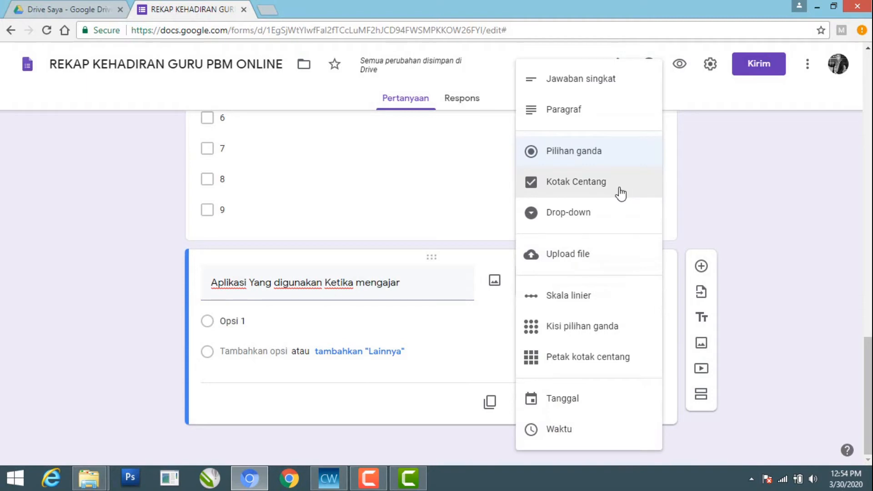
{"action": "left_click", "coordinate": [620, 194]}
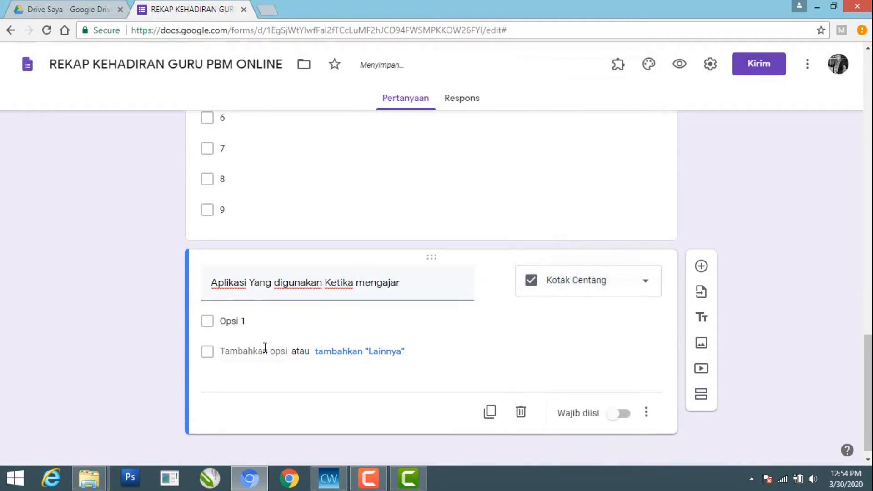
Enter Google Classroom and Quintal as the first two answer options of the teaching application question
{"action": "left_click", "coordinate": [238, 322]}
{"action": "type", "text": "Goo"}
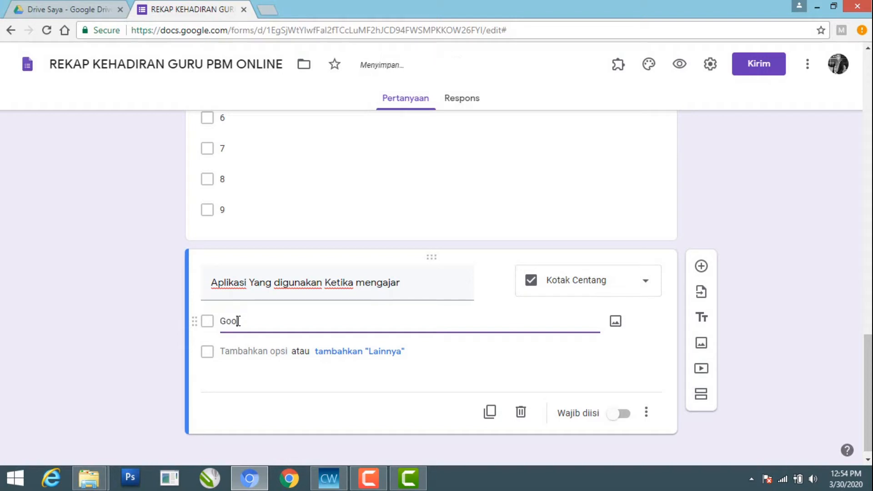
{"action": "type", "text": "gle Classroom"}
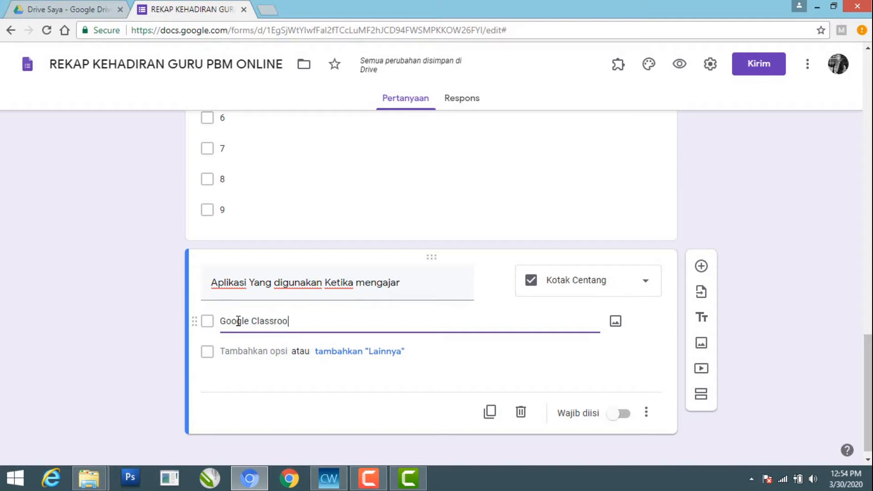
{"action": "left_click", "coordinate": [231, 351]}
{"action": "type", "text": "Qu"}
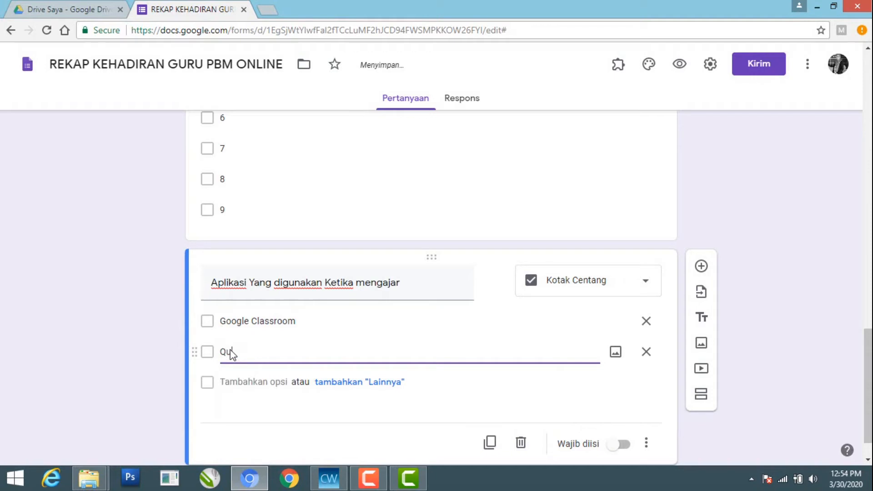
{"action": "type", "text": "ota"}
Add Whatsapp and Hangoutmeet as the third and fourth options of the teaching application question
{"action": "left_click", "coordinate": [228, 381]}
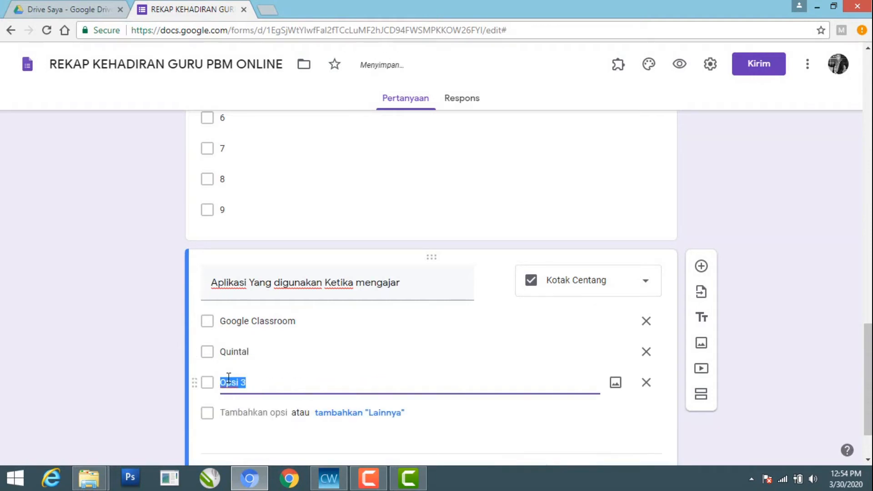
{"action": "type", "text": "W"}
{"action": "type", "text": "hats"}
{"action": "type", "text": "aa"}
{"action": "type", "text": "pp"}
{"action": "left_click", "coordinate": [227, 411]}
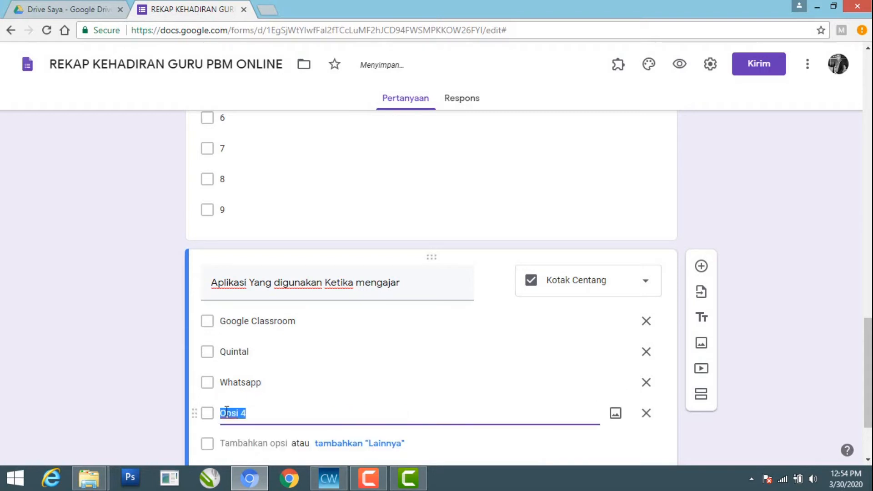
{"action": "type", "text": "Hangou"}
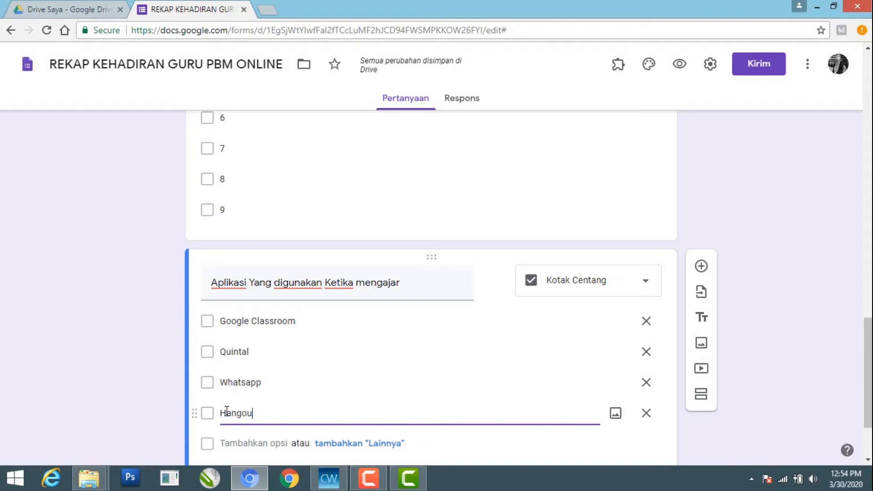
{"action": "type", "text": "tmeet"}
Add a Zeetalks option and the Lainnya option to the teaching application question, and make the question required
{"action": "left_click_drag", "start_coordinate": [867, 323], "coordinate": [867, 370]}
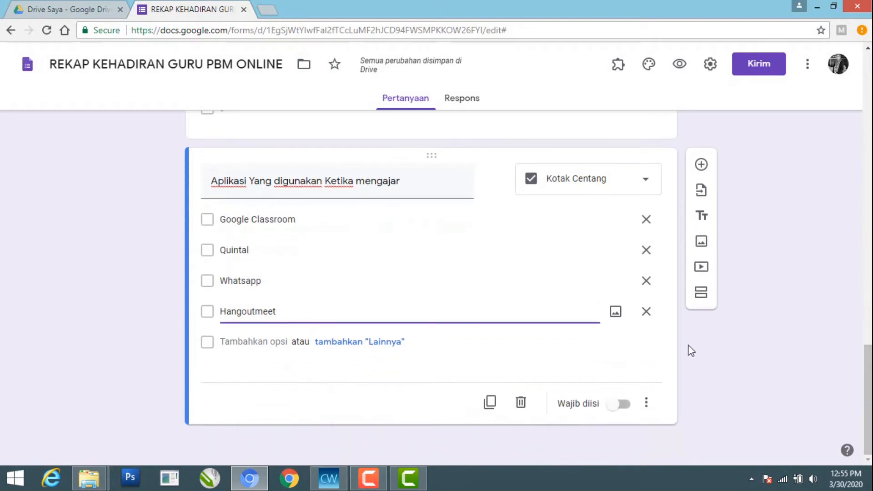
{"action": "left_click", "coordinate": [241, 341]}
{"action": "type", "text": "S"}
{"action": "key", "text": "BackSpace"}
{"action": "type", "text": "Zeetalks"}
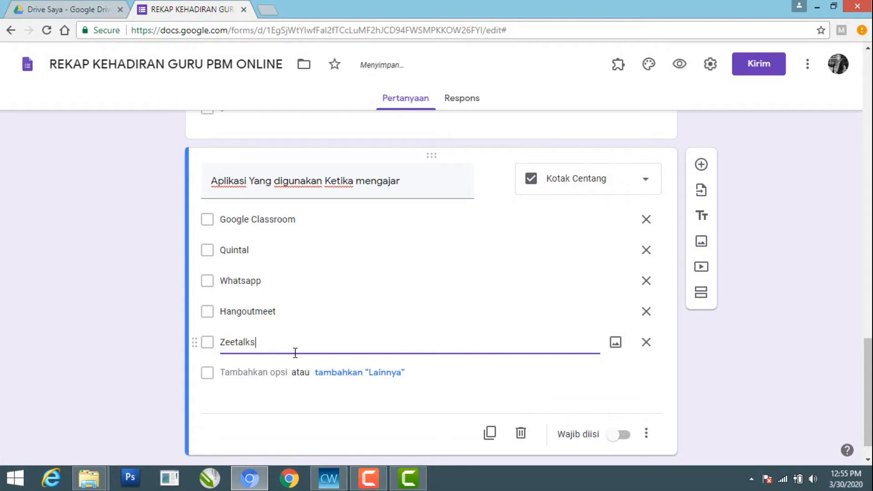
{"action": "left_click", "coordinate": [385, 376]}
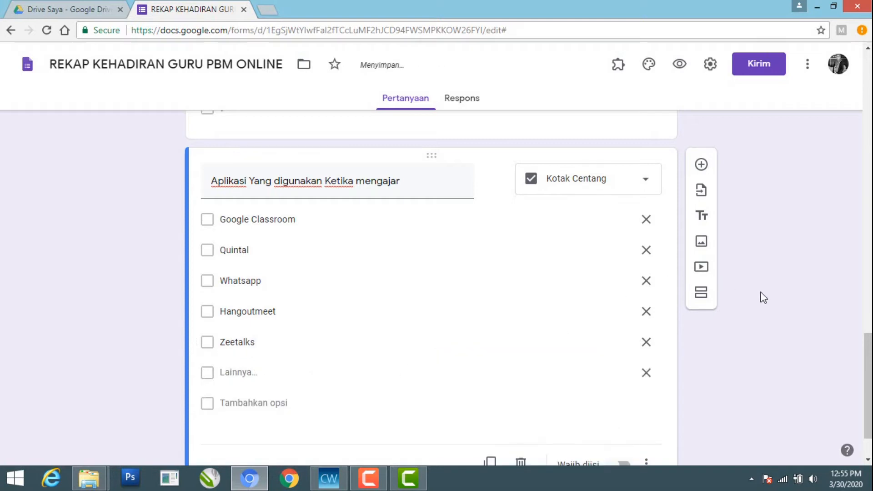
{"action": "left_click_drag", "start_coordinate": [866, 369], "coordinate": [858, 383]}
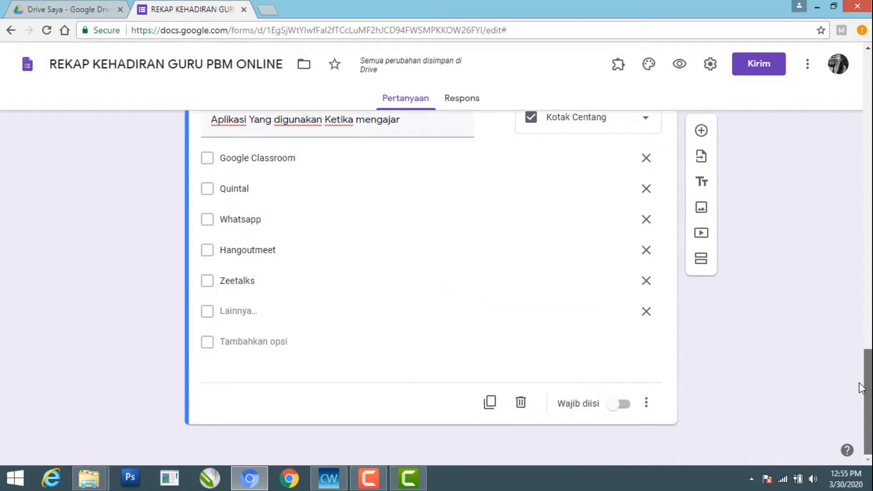
{"action": "left_click", "coordinate": [625, 405]}
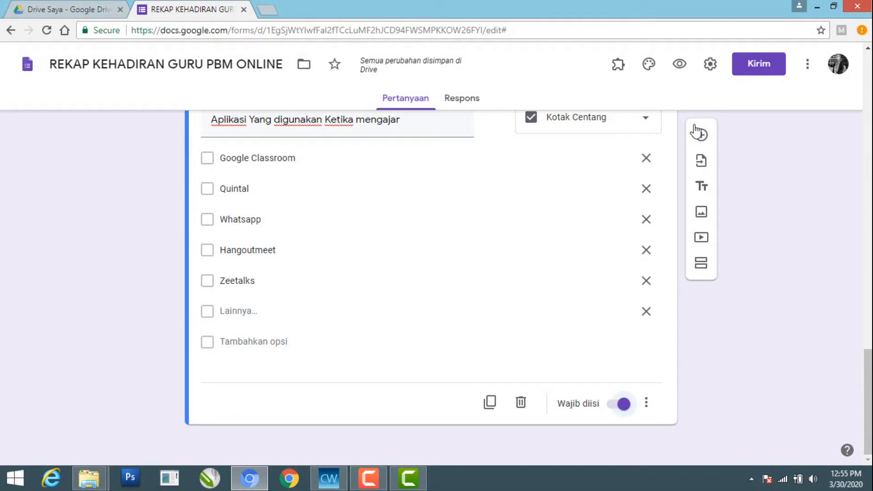
Add a required ninth question titled Jumlah Siswa Yang hadir after the teaching application question
{"action": "left_click", "coordinate": [702, 138]}
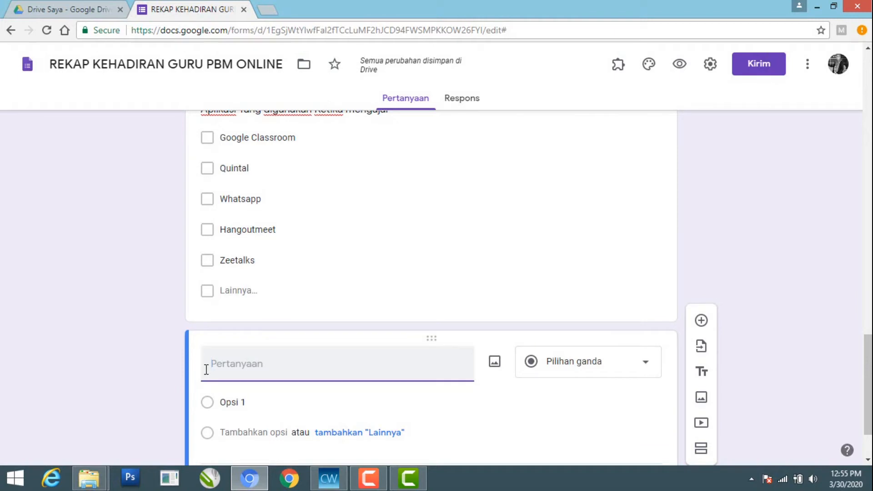
{"action": "type", "text": "Jumlah Siswa "}
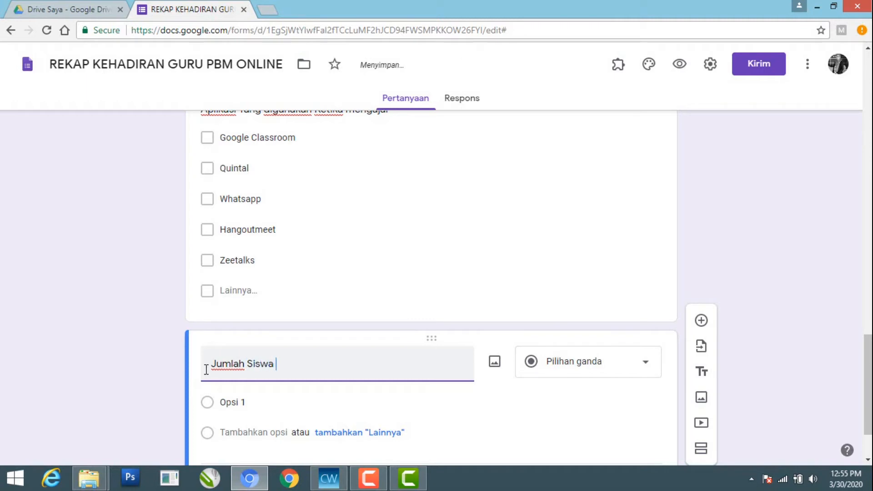
{"action": "type", "text": "Yang"}
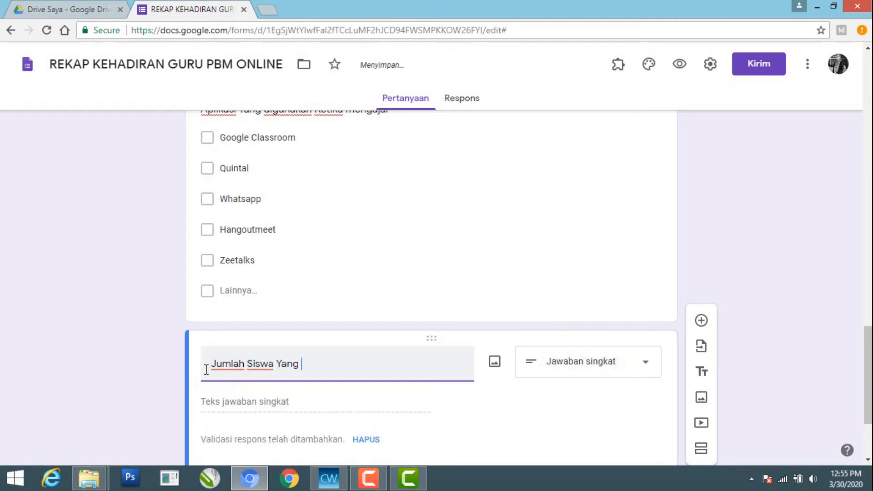
{"action": "type", "text": " hadir"}
{"action": "left_click_drag", "start_coordinate": [868, 362], "coordinate": [868, 383]}
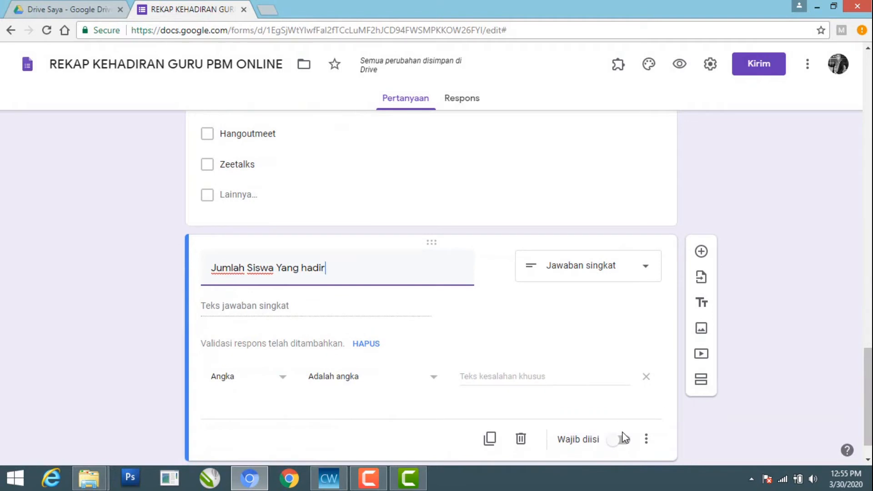
{"action": "left_click", "coordinate": [624, 444]}
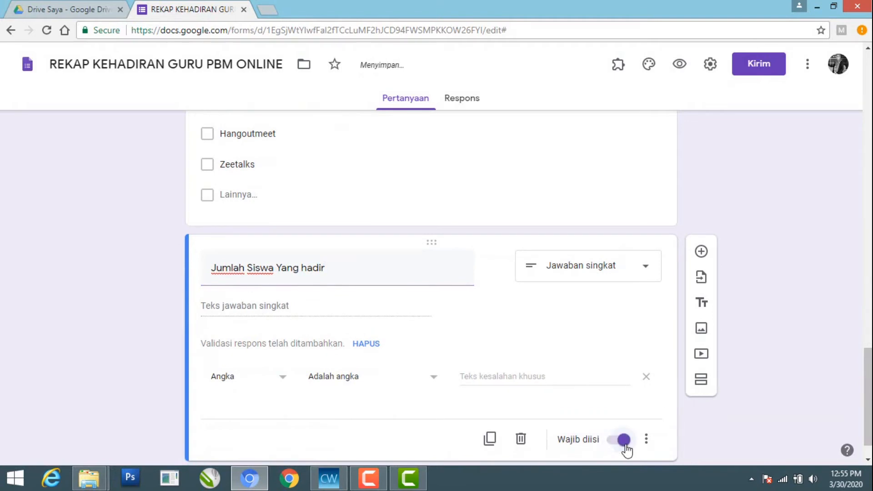
Add a required tenth question titled Jumlah Siswa yang tidak hadir
{"action": "left_click_drag", "start_coordinate": [867, 369], "coordinate": [868, 389]}
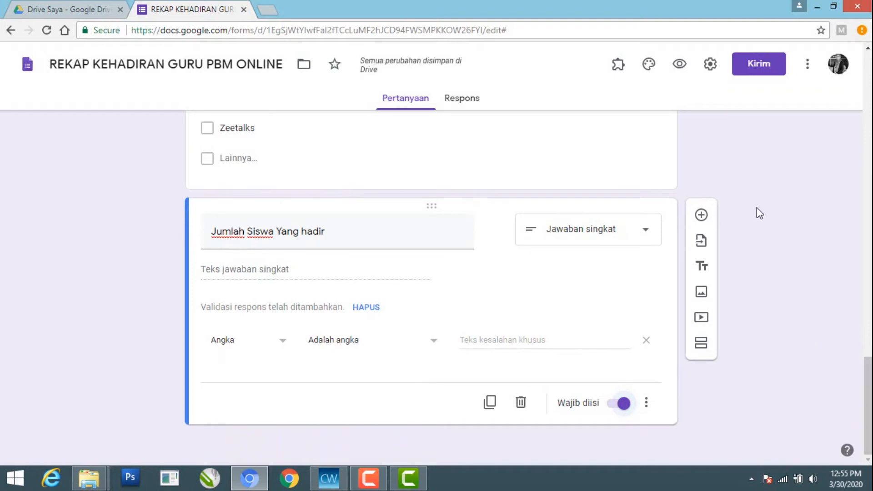
{"action": "left_click", "coordinate": [711, 216]}
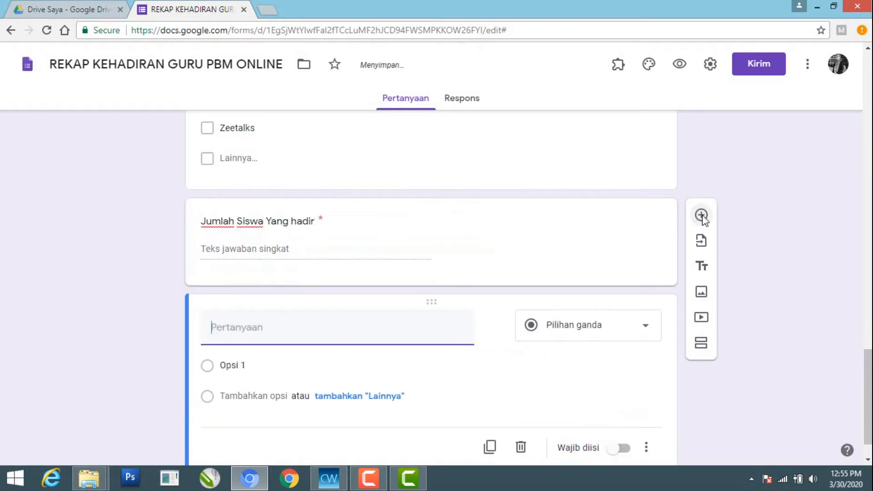
{"action": "type", "text": "Jumlah "}
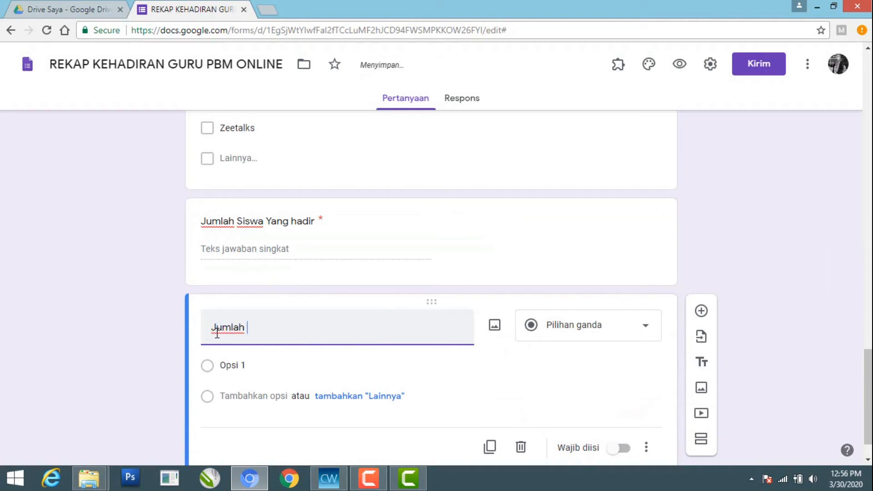
{"action": "type", "text": "Siswa "}
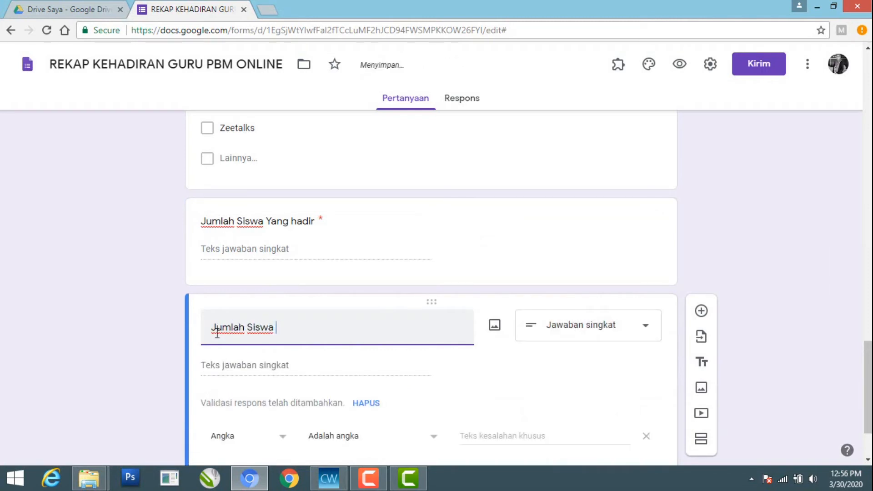
{"action": "type", "text": "yang tidak hadir"}
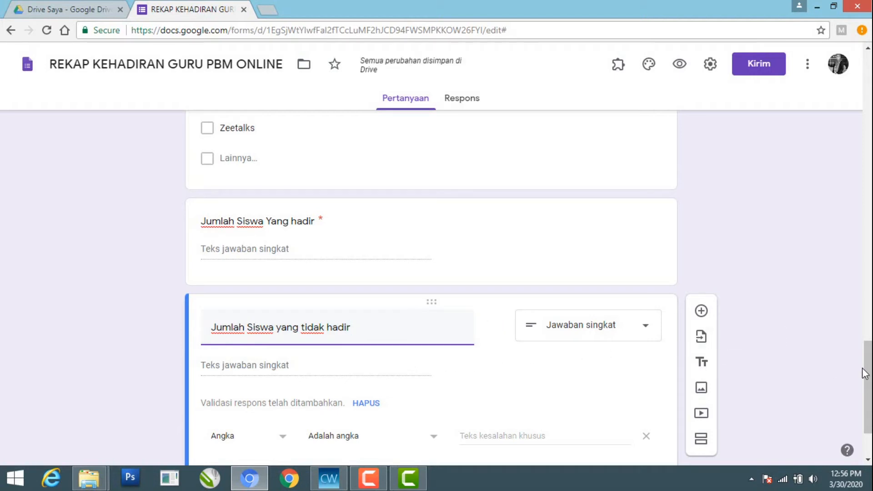
{"action": "left_click_drag", "start_coordinate": [863, 367], "coordinate": [862, 389]}
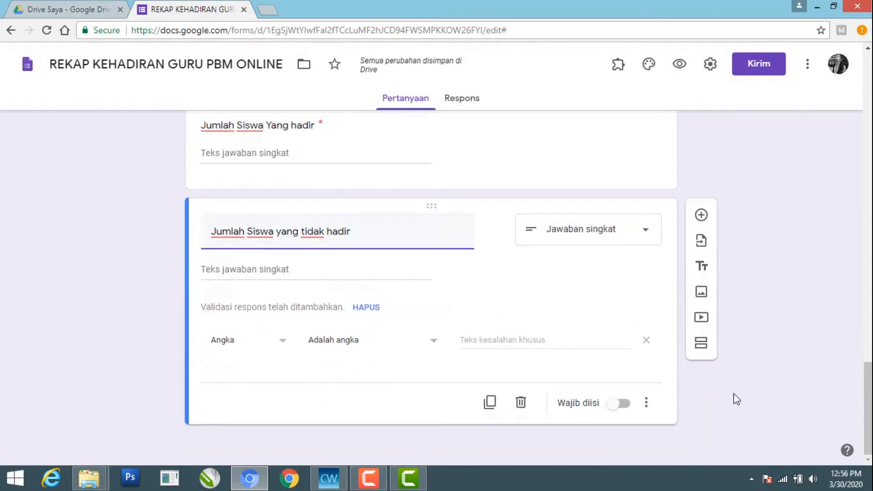
{"action": "left_click", "coordinate": [623, 404]}
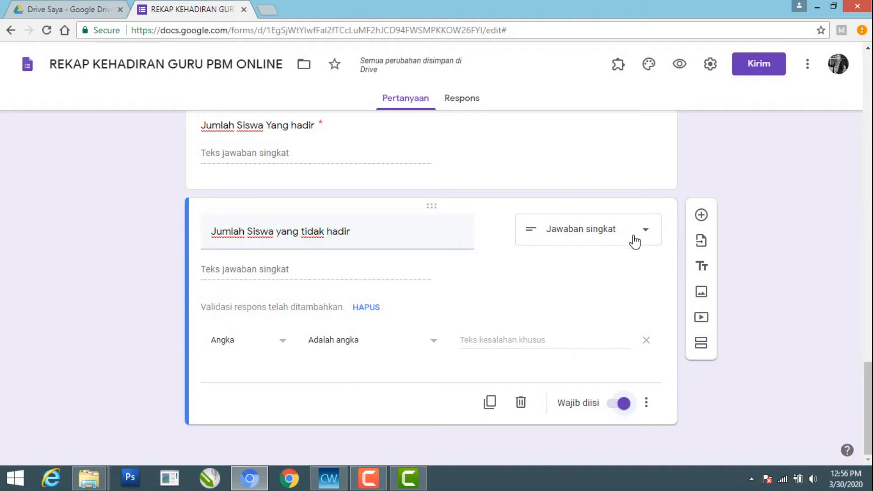
Add a required eleventh question titled Nama Siswa yang tidak hadir (jika ada)
{"action": "left_click", "coordinate": [702, 216]}
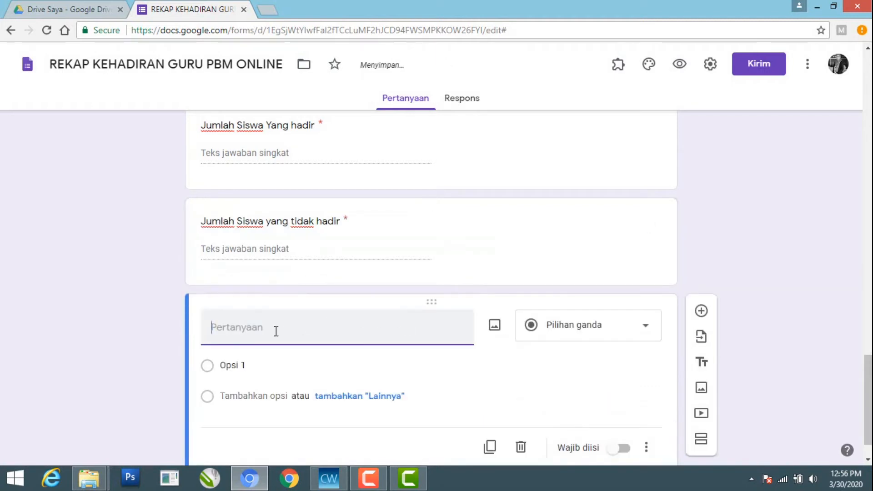
{"action": "type", "text": "Nama Siswa y"}
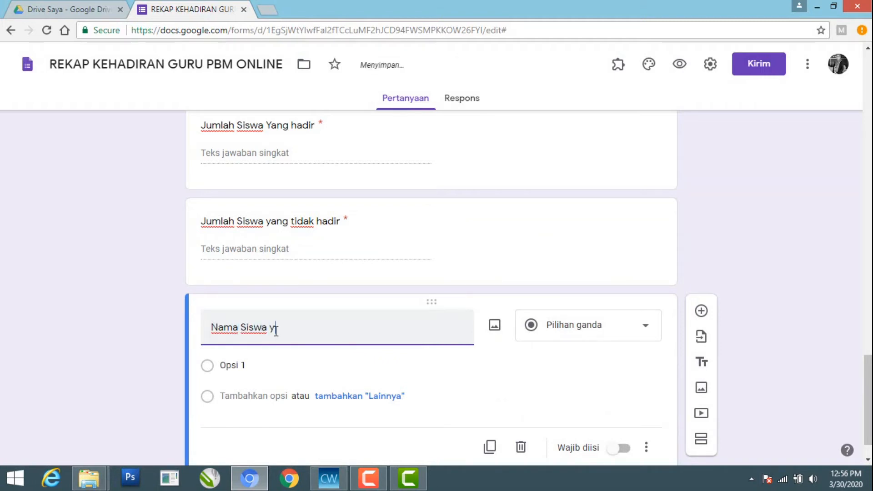
{"action": "type", "text": "ang tida"}
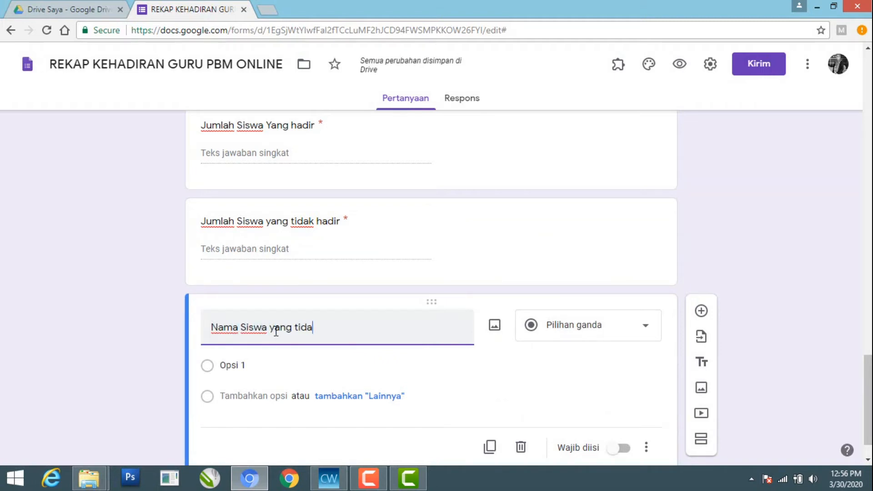
{"action": "type", "text": "k hadir (jika ada"}
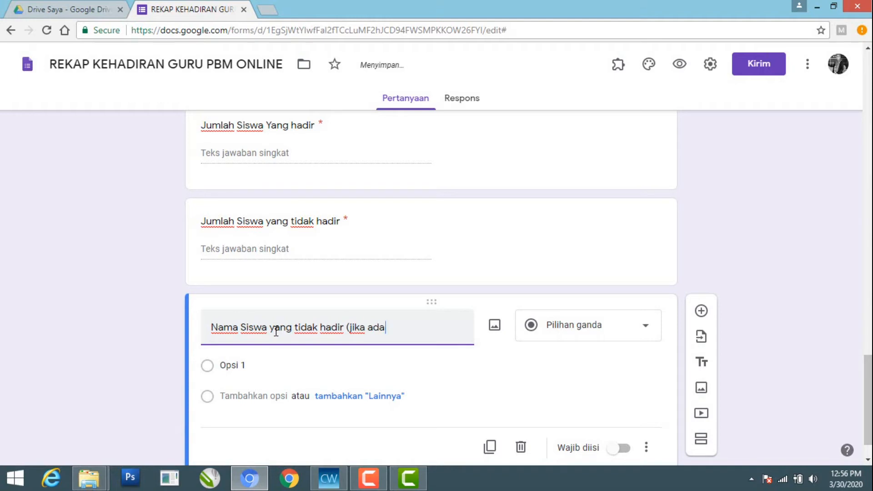
{"action": "type", "text": ")"}
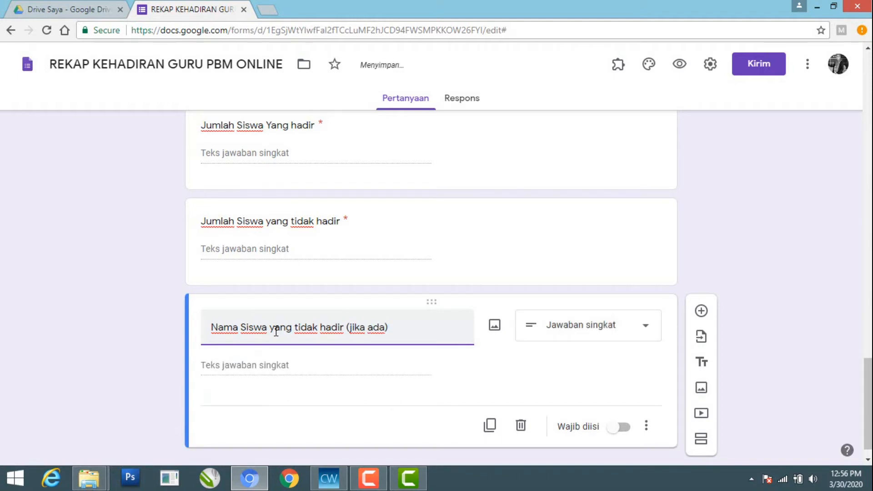
{"action": "left_click", "coordinate": [621, 430]}
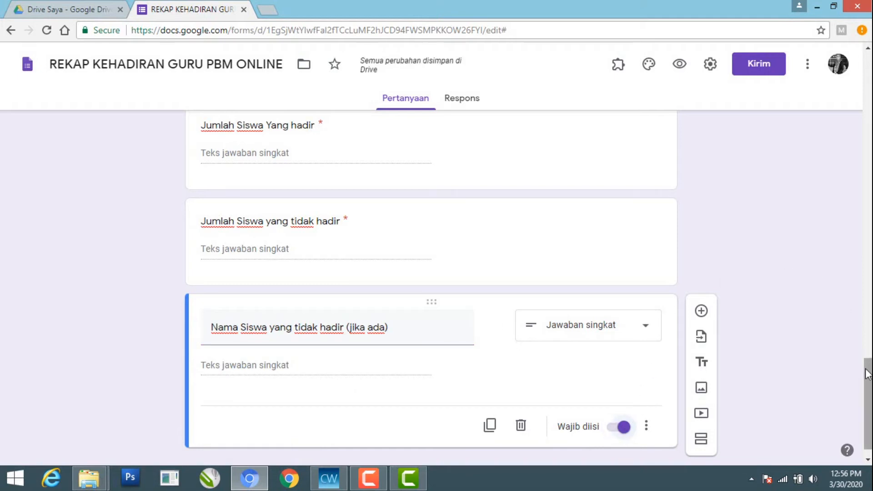
Add a twelfth question titled Dokumentasi PBM Online after the absent student names question
{"action": "left_click_drag", "start_coordinate": [866, 384], "coordinate": [866, 388]}
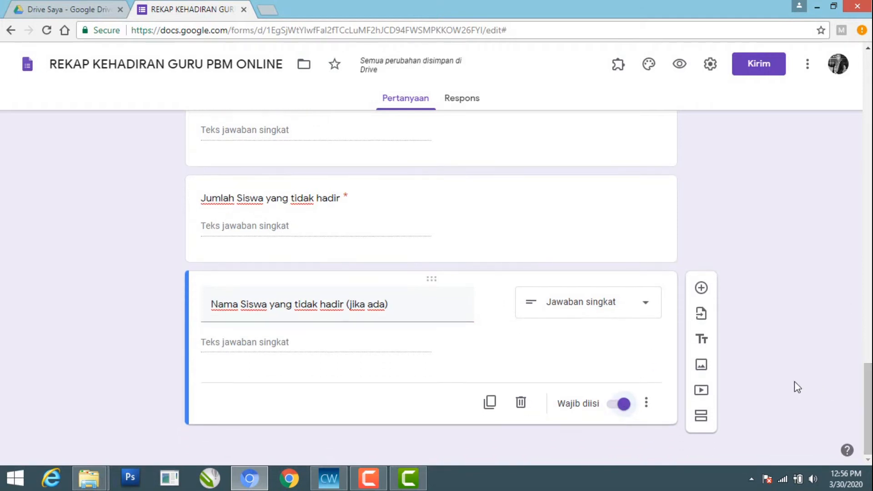
{"action": "left_click", "coordinate": [701, 288]}
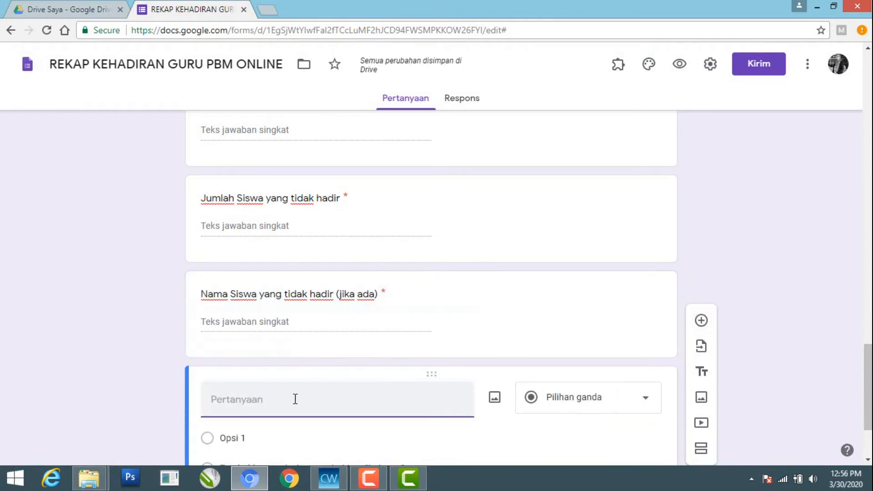
{"action": "type", "text": "Dok"}
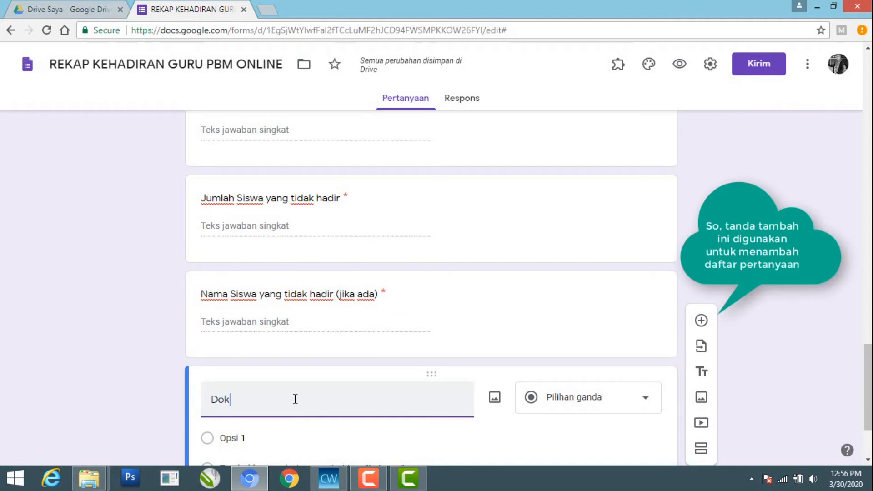
{"action": "type", "text": "umentasi S"}
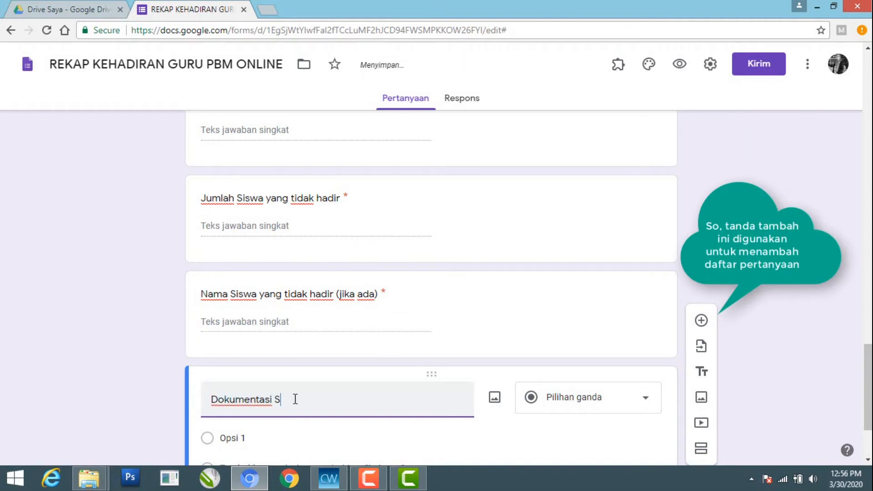
{"action": "type", "text": "elama"}
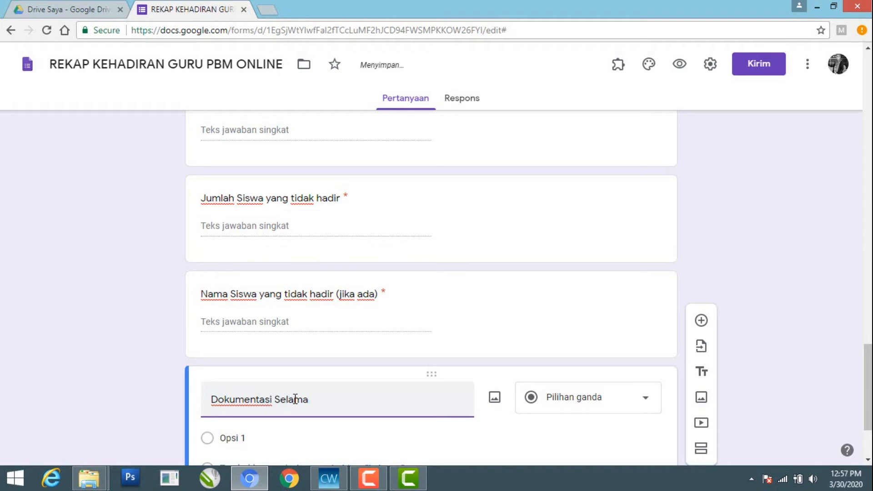
{"action": "key", "text": "BackSpace"}
{"action": "key", "text": "BackSpace"}
{"action": "key", "text": "BackSpace"}
{"action": "key", "text": "BackSpace"}
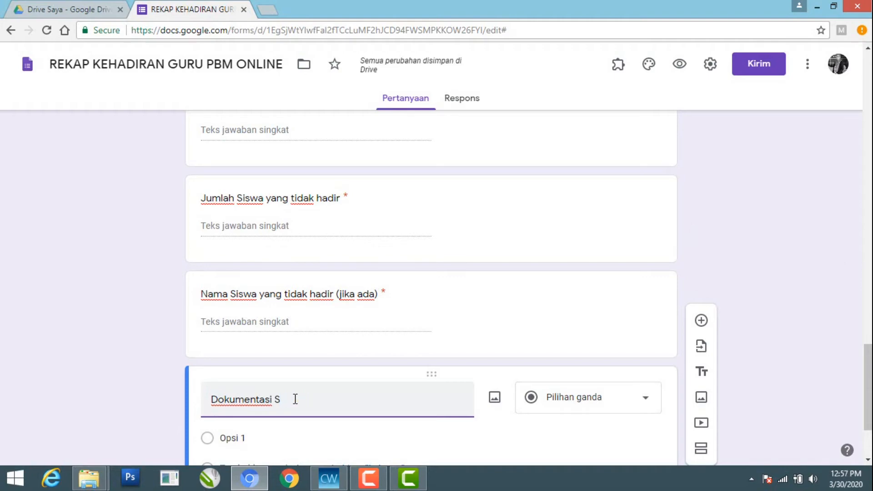
{"action": "key", "text": "BackSpace"}
{"action": "type", "text": "PBM Online"}
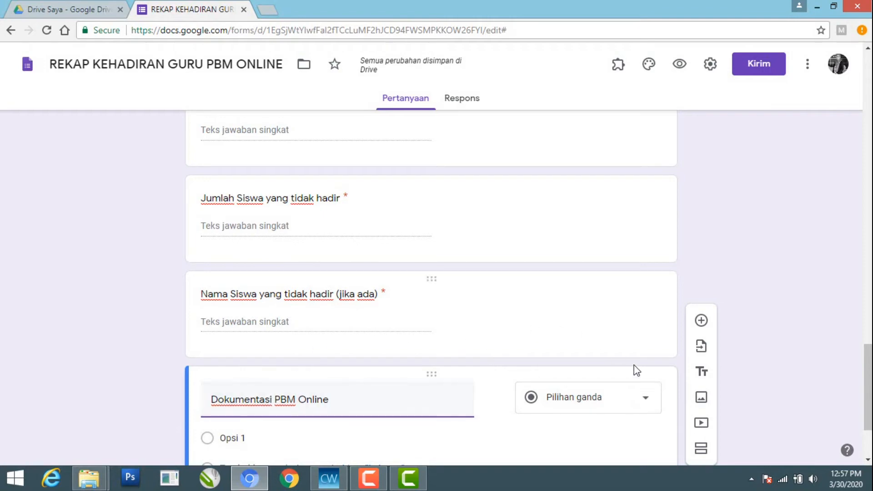
Set the documentation question's answer type to Upload file and allow respondents to upload files to Drive
{"action": "left_click", "coordinate": [646, 399]}
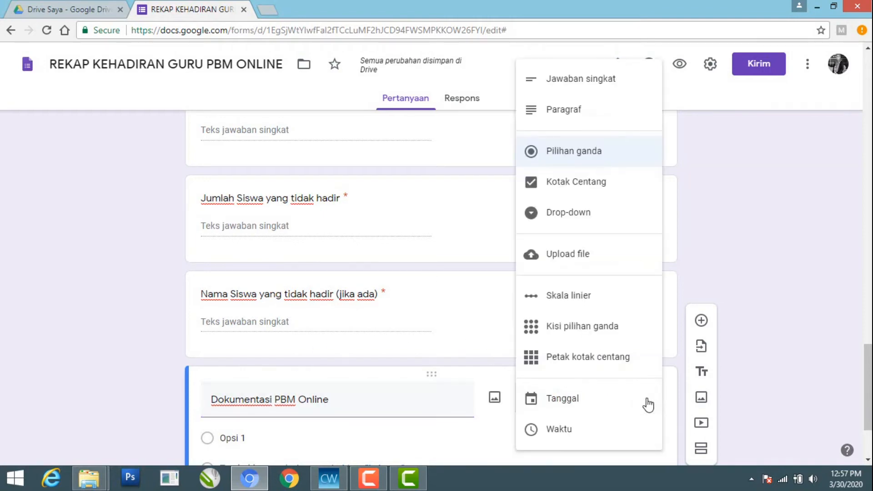
{"action": "left_click", "coordinate": [589, 254]}
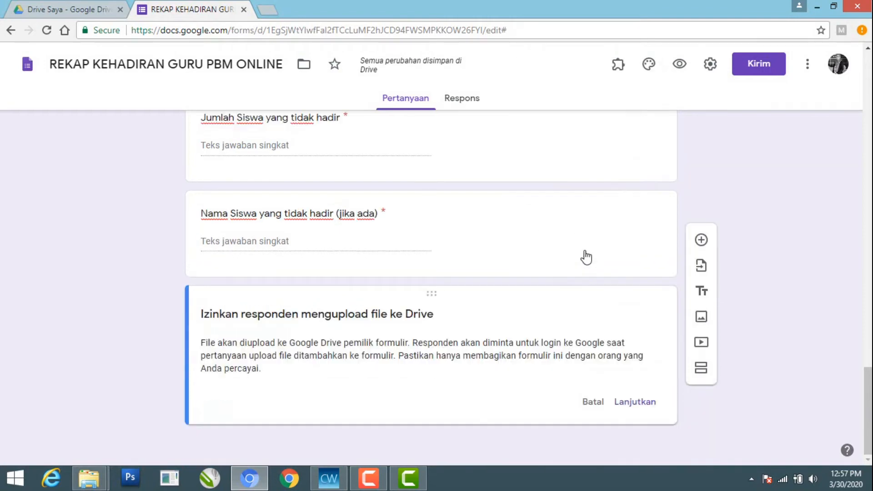
{"action": "left_click", "coordinate": [636, 403]}
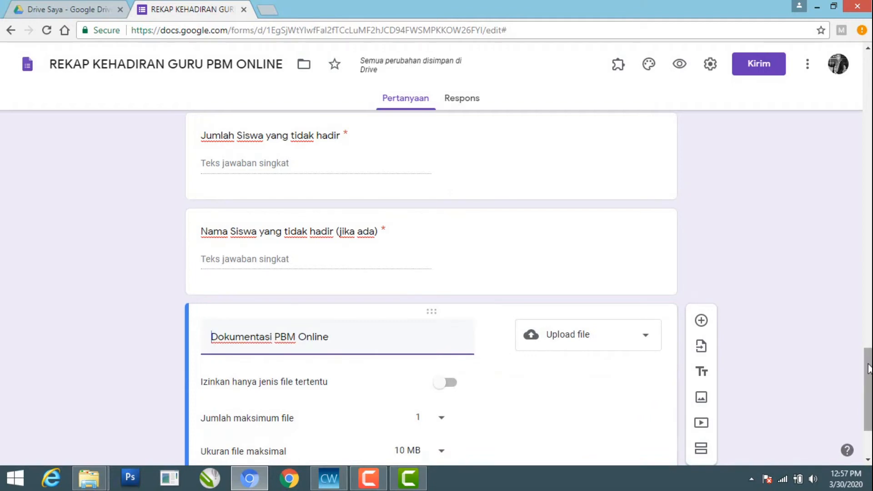
Set the documentation question's maximum number of files to 10 and make the question required
{"action": "scroll", "coordinate": [868, 370], "scroll_direction": "down", "scroll_amount": 3}
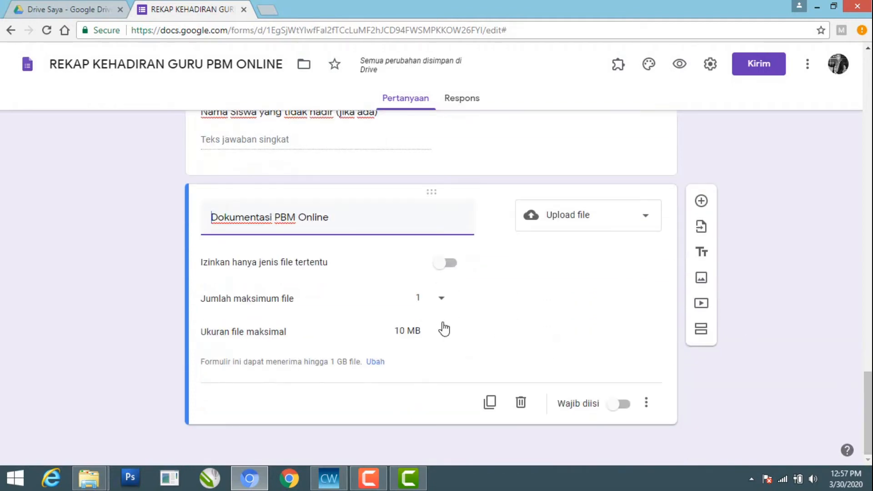
{"action": "left_click", "coordinate": [442, 302]}
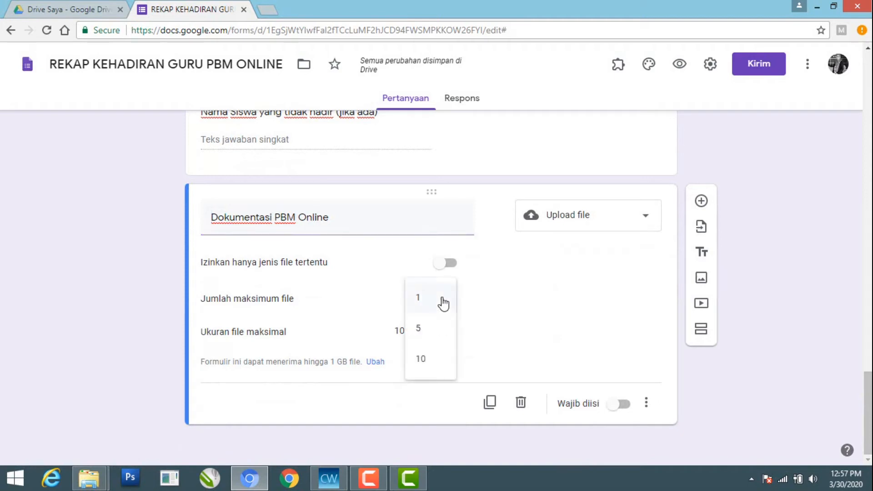
{"action": "left_click", "coordinate": [429, 360]}
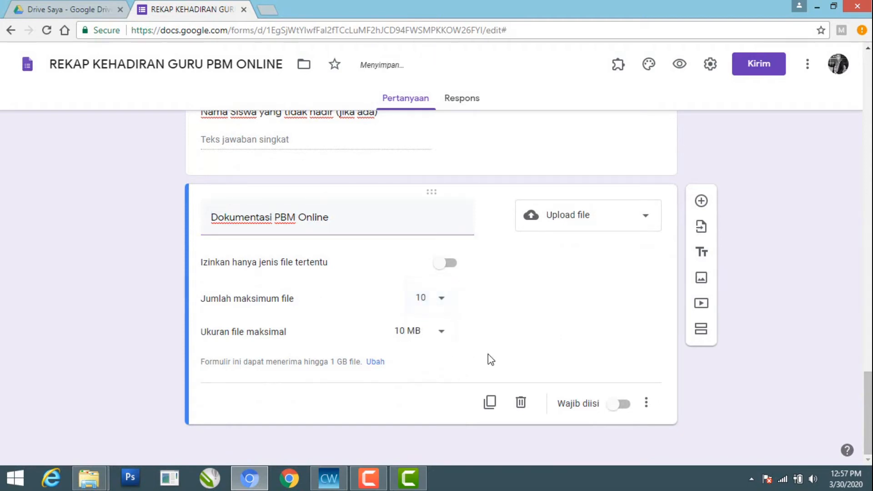
{"action": "left_click", "coordinate": [625, 406]}
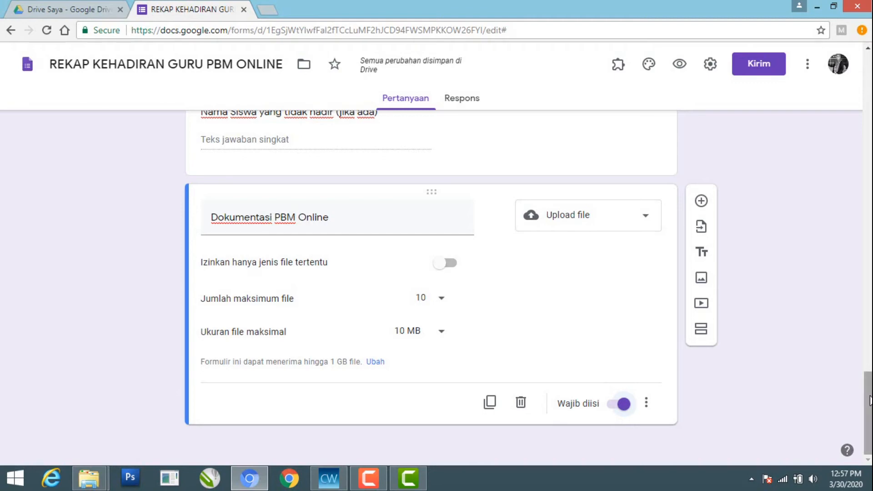
Preview the finished form as respondents see it and review its questions down to the documentation upload
{"action": "mouse_move", "coordinate": [869, 402]}
{"action": "left_mouse_down"}
{"action": "mouse_move", "coordinate": [868, 181]}
{"action": "mouse_move", "coordinate": [854, 84]}
{"action": "mouse_move", "coordinate": [847, 115]}
{"action": "mouse_move", "coordinate": [867, 126]}
{"action": "mouse_move", "coordinate": [858, 331]}
{"action": "mouse_move", "coordinate": [848, 84]}
{"action": "left_mouse_up"}
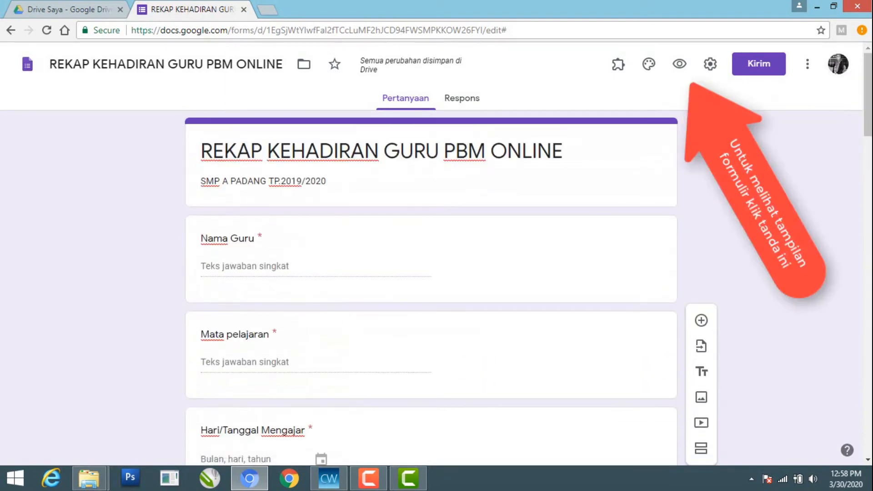
{"action": "left_click", "coordinate": [681, 63]}
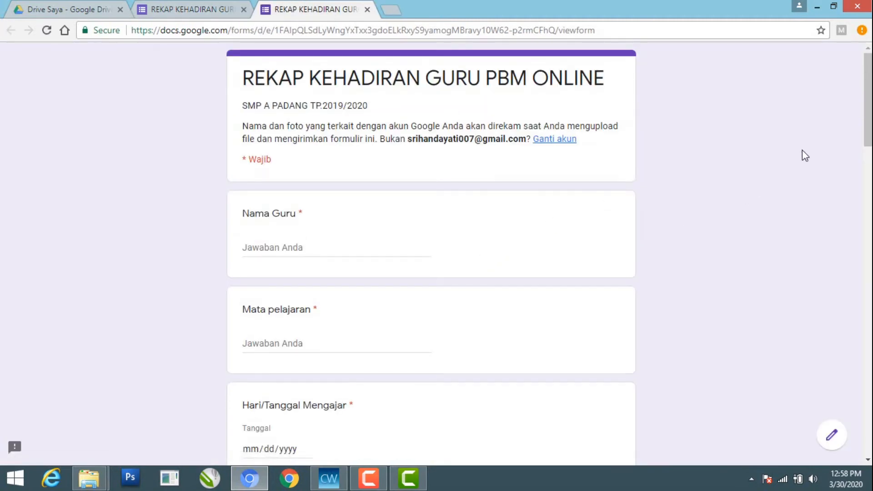
{"action": "left_click_drag", "start_coordinate": [869, 119], "coordinate": [855, 78]}
{"action": "left_click_drag", "start_coordinate": [869, 121], "coordinate": [853, 407]}
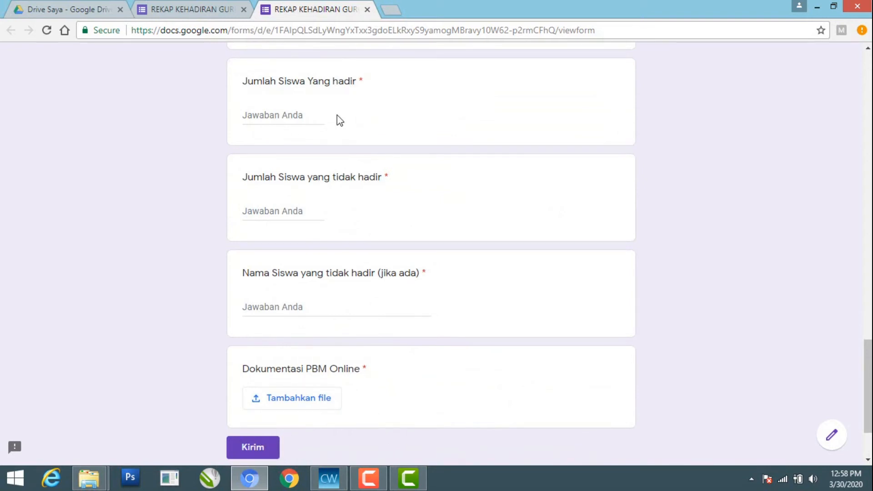
Return to the form editor and open formLimiter's limit settings with the limit type set to date and time
{"action": "left_click", "coordinate": [204, 12]}
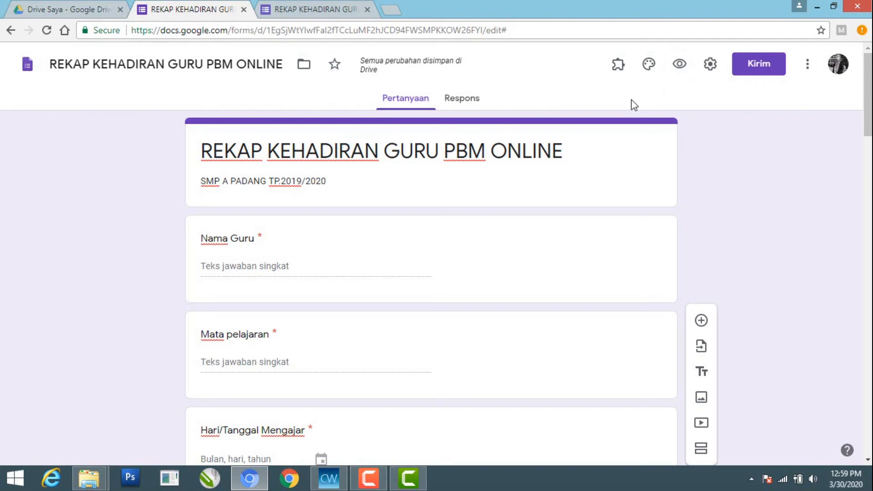
{"action": "left_click", "coordinate": [618, 70]}
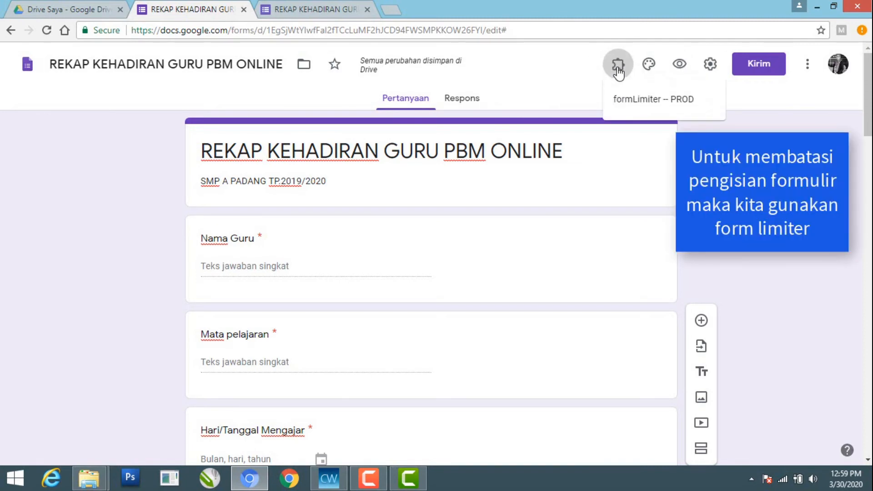
{"action": "left_click", "coordinate": [632, 107]}
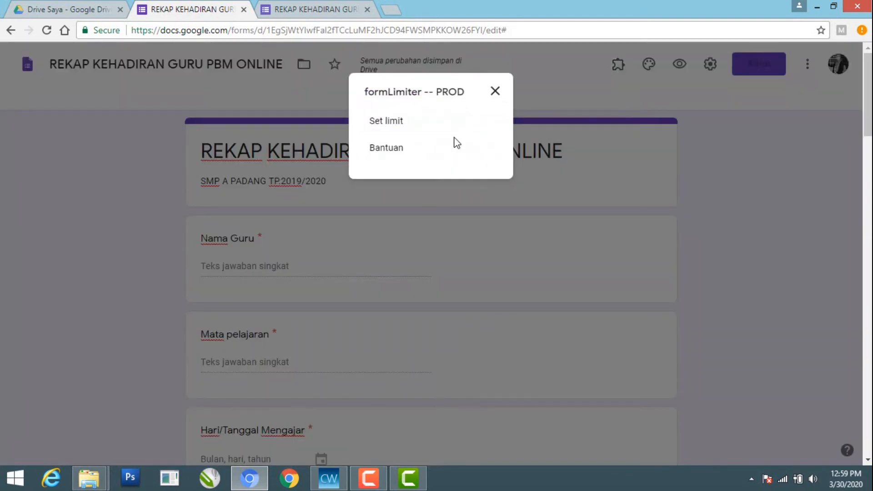
{"action": "left_click", "coordinate": [388, 122]}
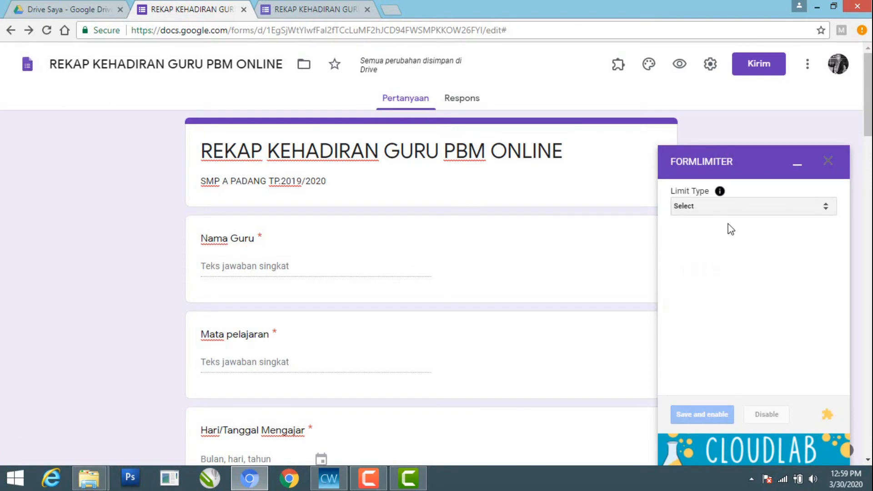
{"action": "left_click", "coordinate": [827, 212]}
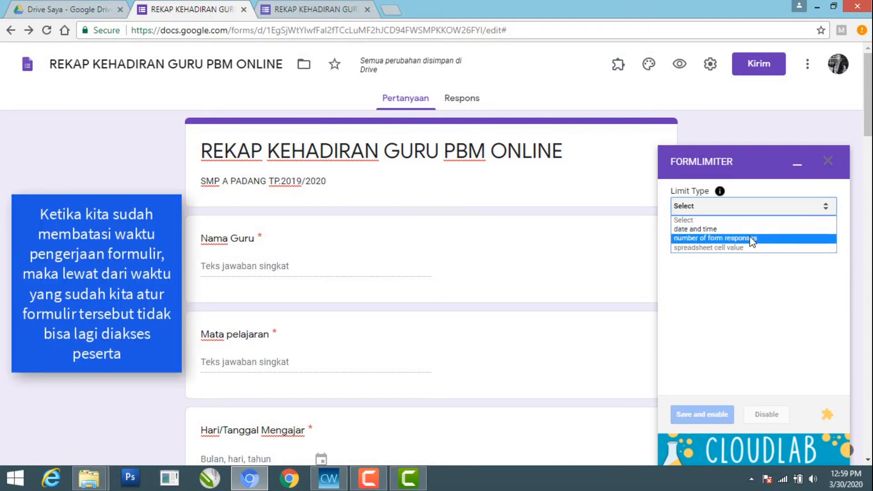
{"action": "left_click", "coordinate": [713, 231]}
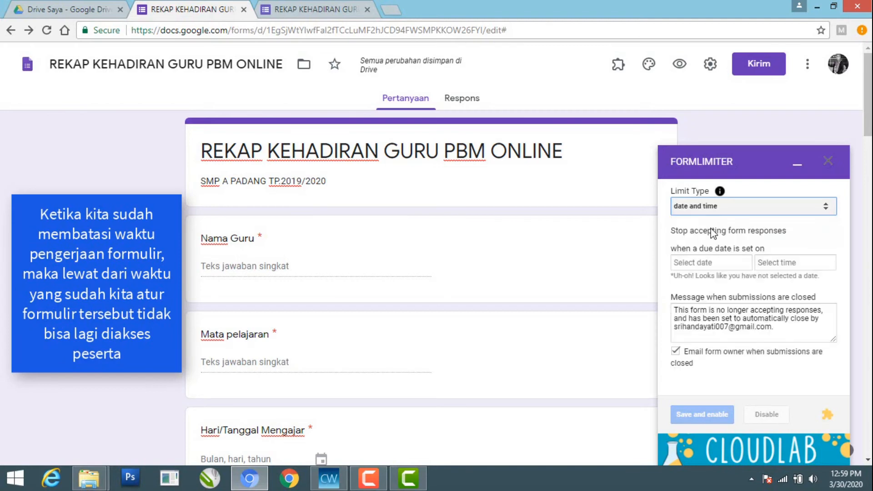
Set the form to stop accepting responses on 03/31/2020 at 9:00 PM, and save and enable the limit
{"action": "left_click", "coordinate": [710, 268]}
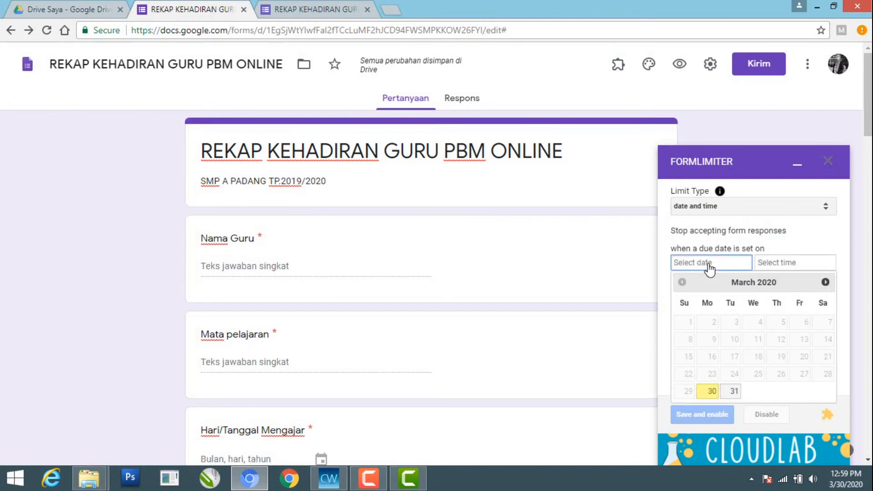
{"action": "left_click", "coordinate": [732, 392]}
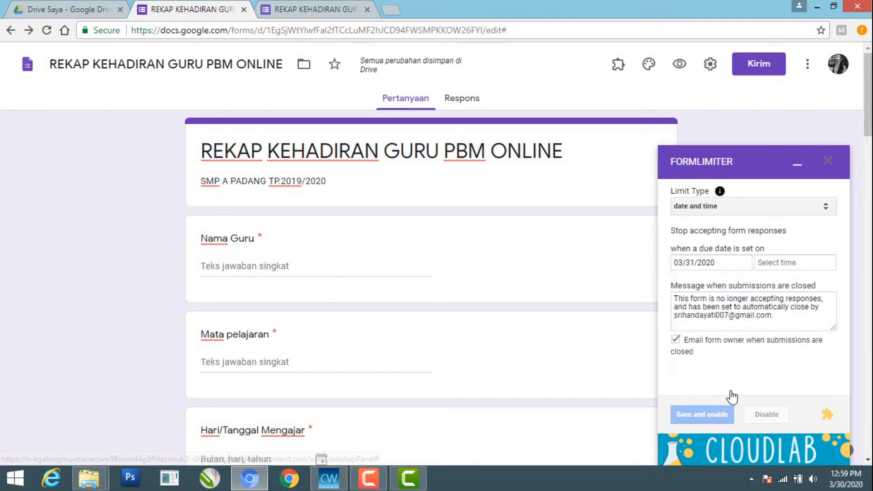
{"action": "left_click", "coordinate": [766, 266]}
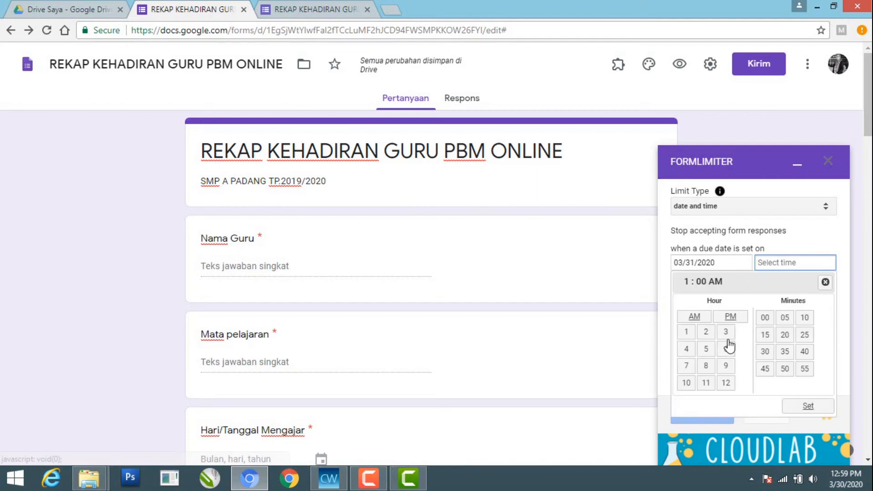
{"action": "left_click", "coordinate": [727, 367]}
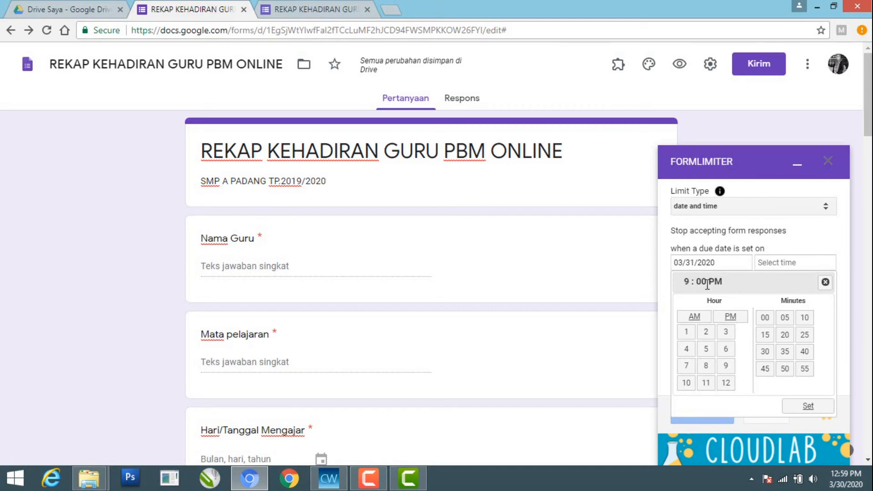
{"action": "left_click", "coordinate": [808, 406]}
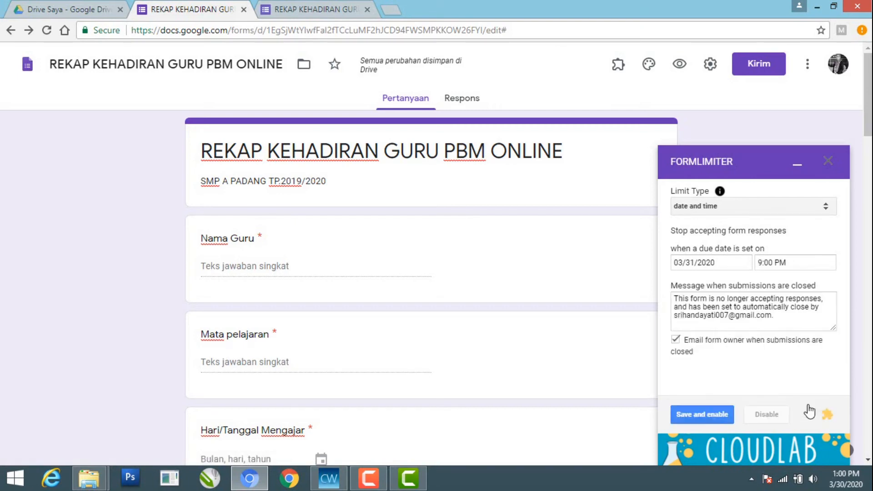
{"action": "left_click", "coordinate": [708, 415]}
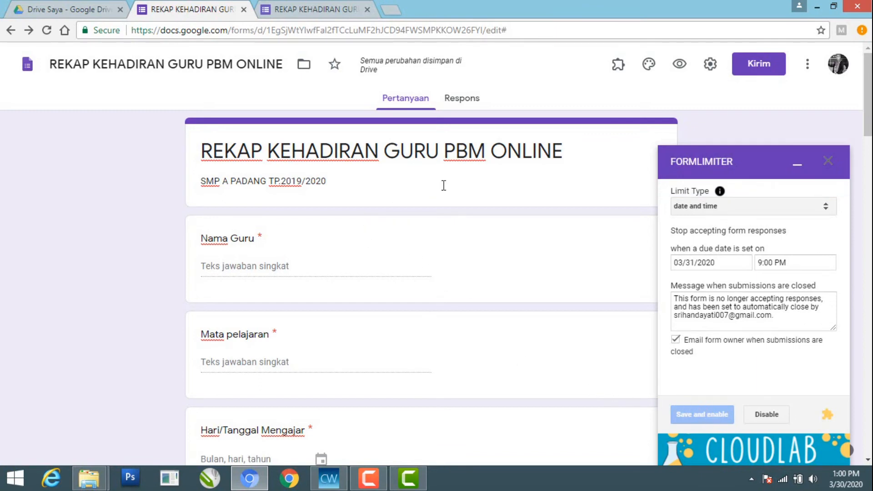
{"action": "left_click", "coordinate": [796, 167]}
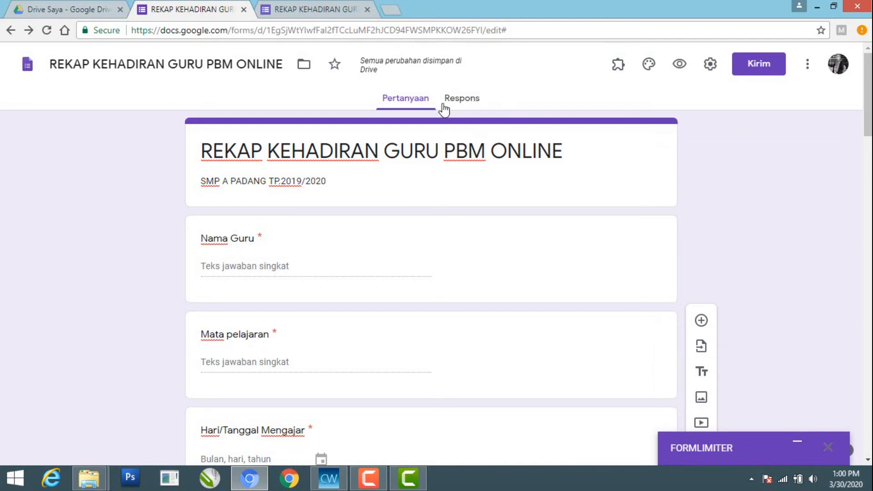
In the form preview, fill in the teacher's name and enter Bahasa indonesia as the Mata pelajaran answer
{"action": "left_click", "coordinate": [299, 9]}
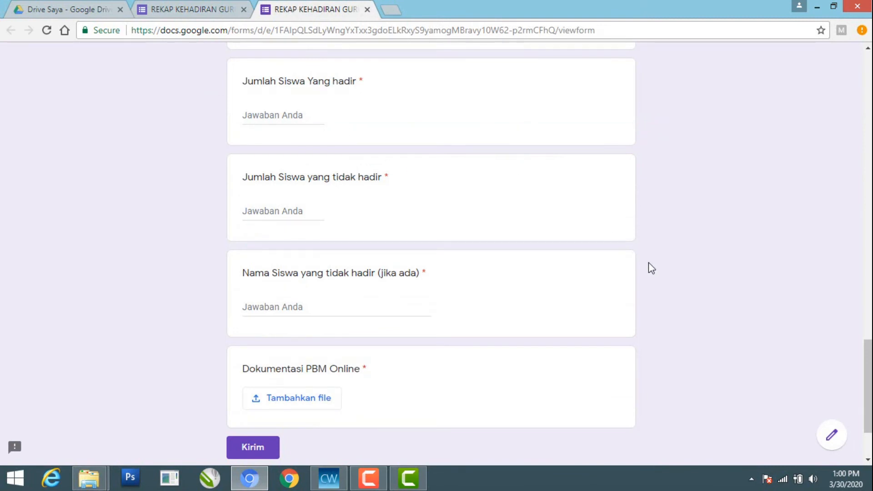
{"action": "left_click_drag", "start_coordinate": [864, 342], "coordinate": [858, 52]}
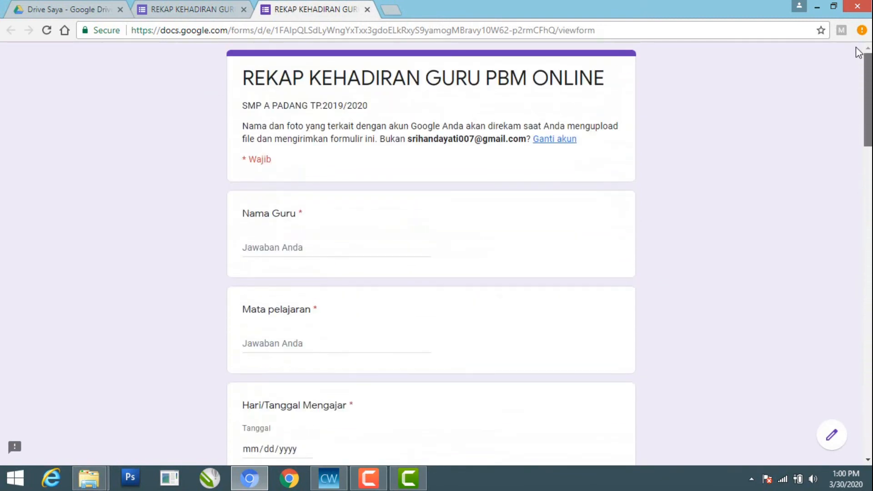
{"action": "left_click", "coordinate": [253, 248]}
{"action": "type", "text": "T"}
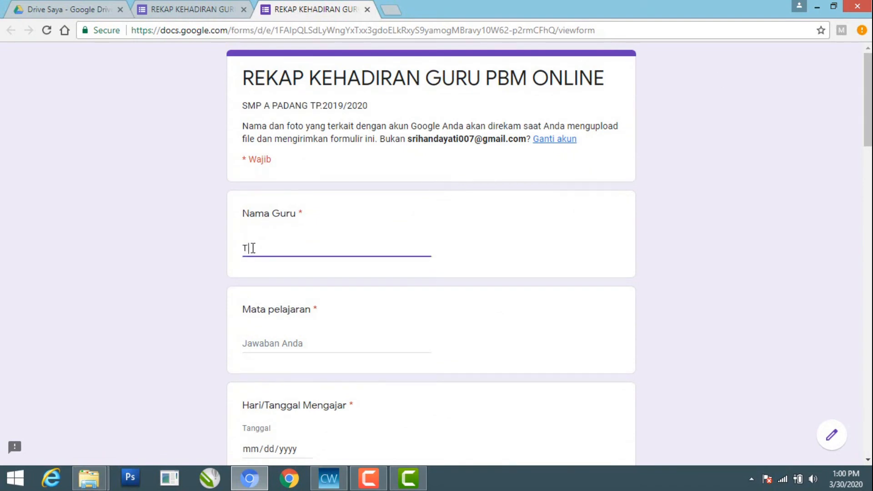
{"action": "type", "text": "homas"}
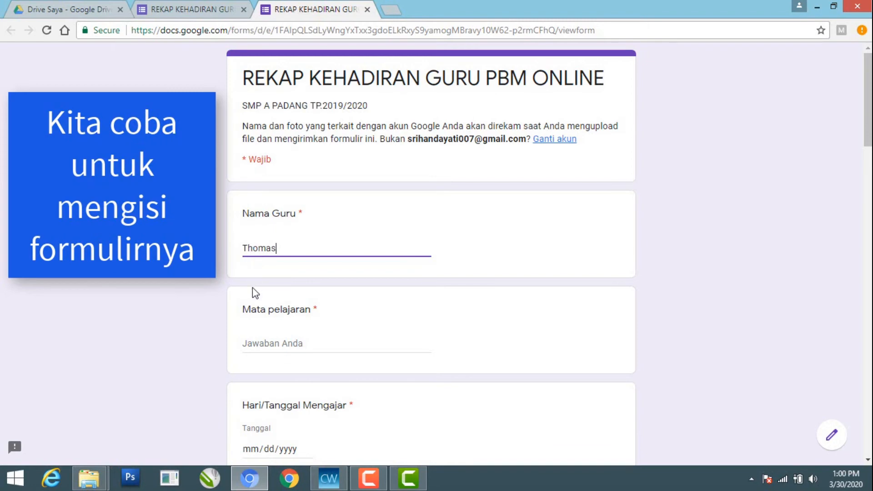
{"action": "left_click", "coordinate": [251, 343]}
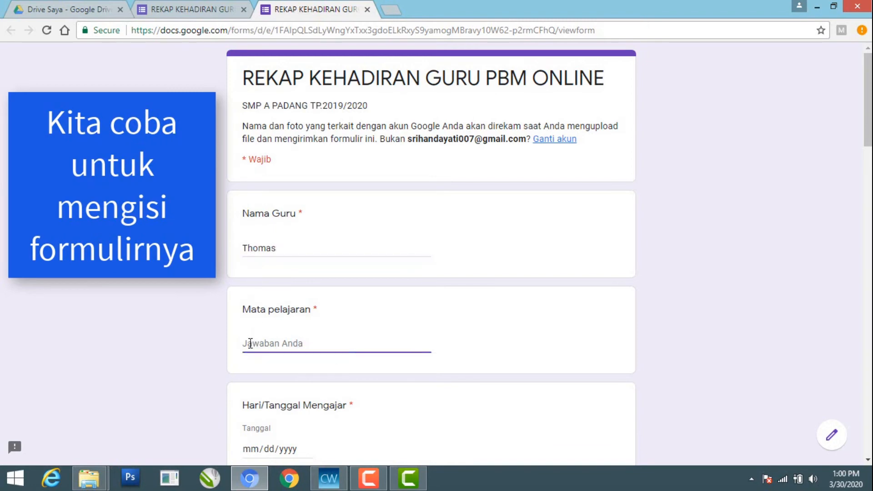
{"action": "type", "text": "Bahasa indonesia"}
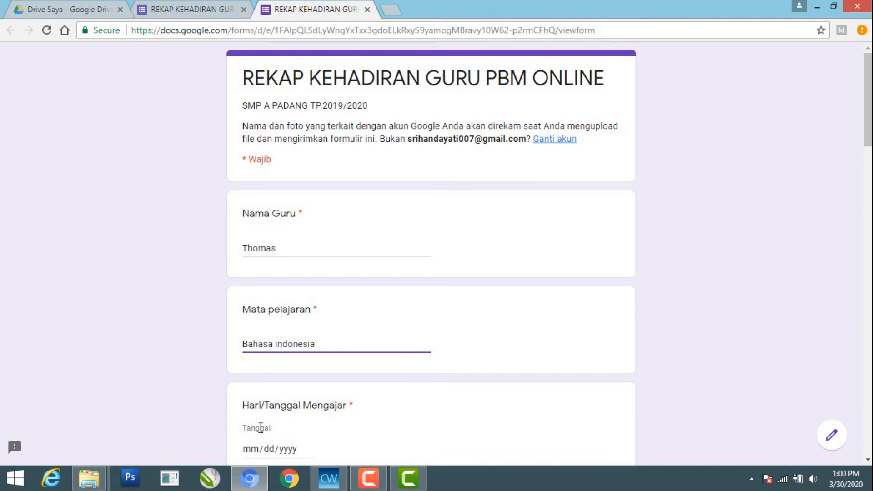
Set the Hari/Tanggal Mengajar date to 03/31/2020 and select classes VIII-A and VIII-B under Kelas
{"action": "left_click", "coordinate": [261, 428]}
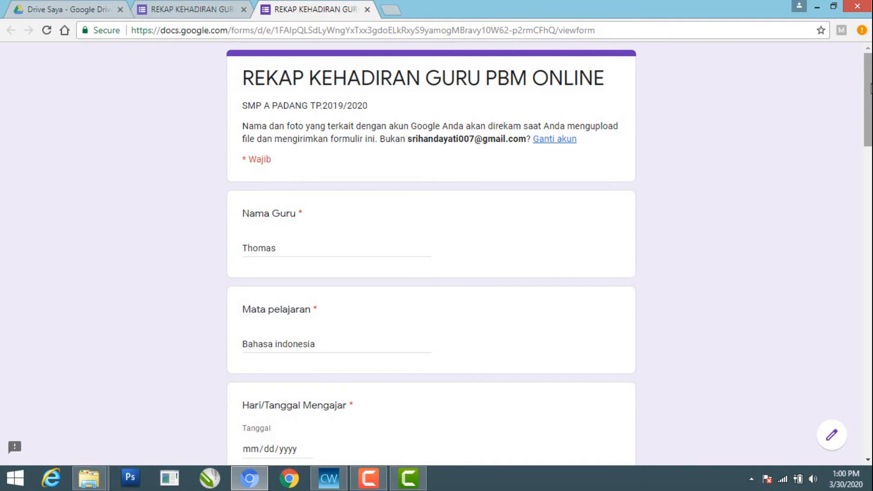
{"action": "left_click_drag", "start_coordinate": [869, 102], "coordinate": [870, 146]}
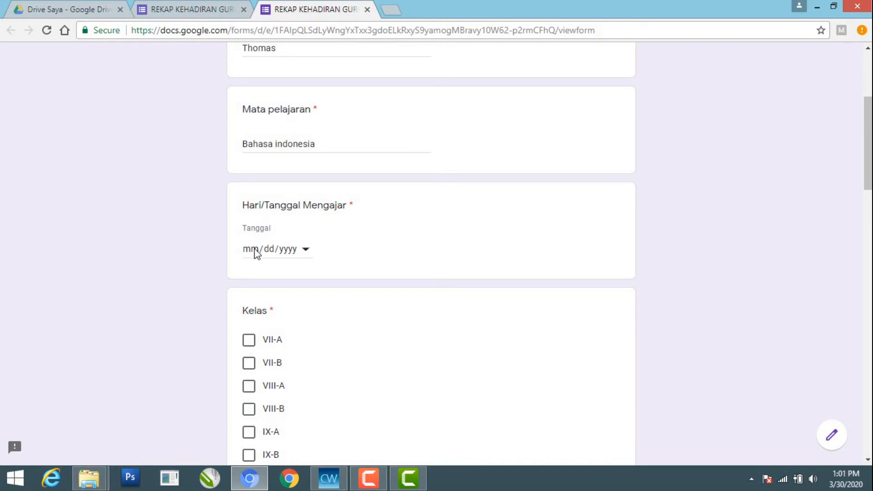
{"action": "left_click", "coordinate": [306, 251]}
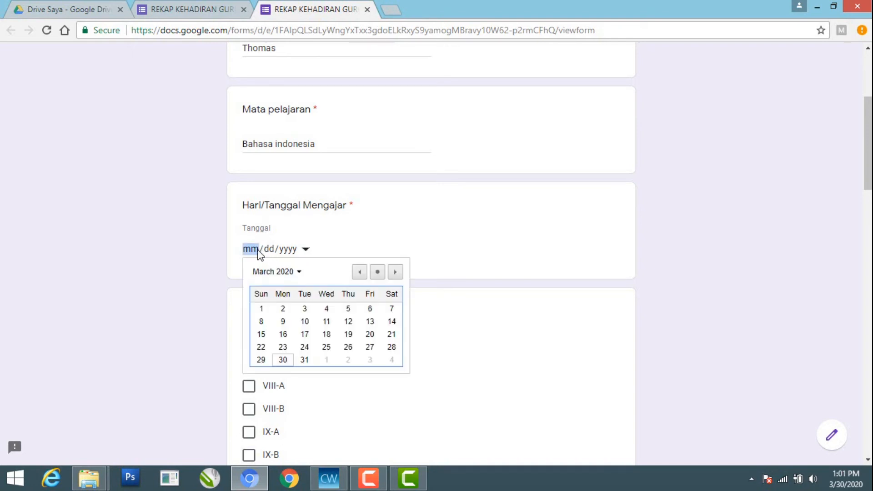
{"action": "left_click", "coordinate": [304, 360]}
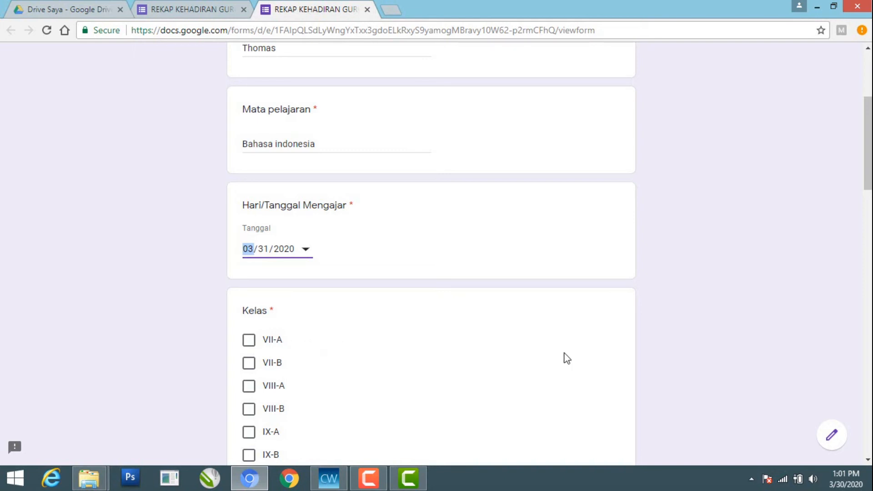
{"action": "scroll", "coordinate": [865, 201], "scroll_direction": "down", "scroll_amount": 3}
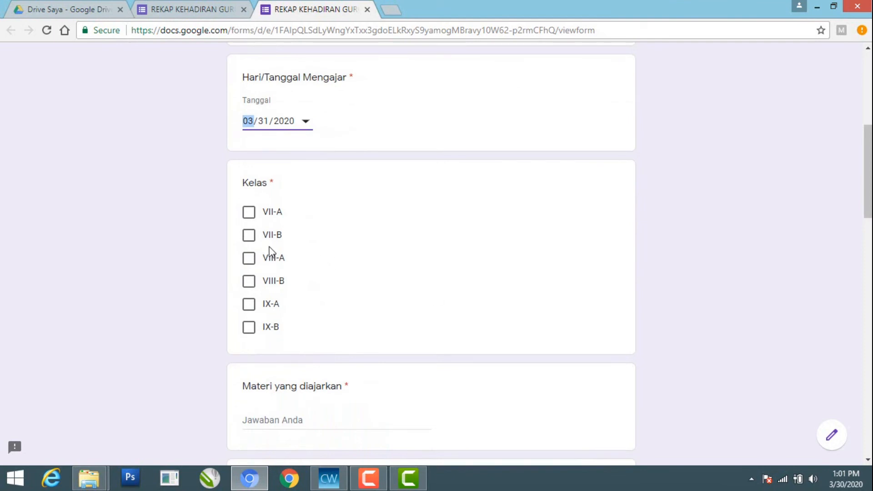
{"action": "left_click", "coordinate": [249, 257]}
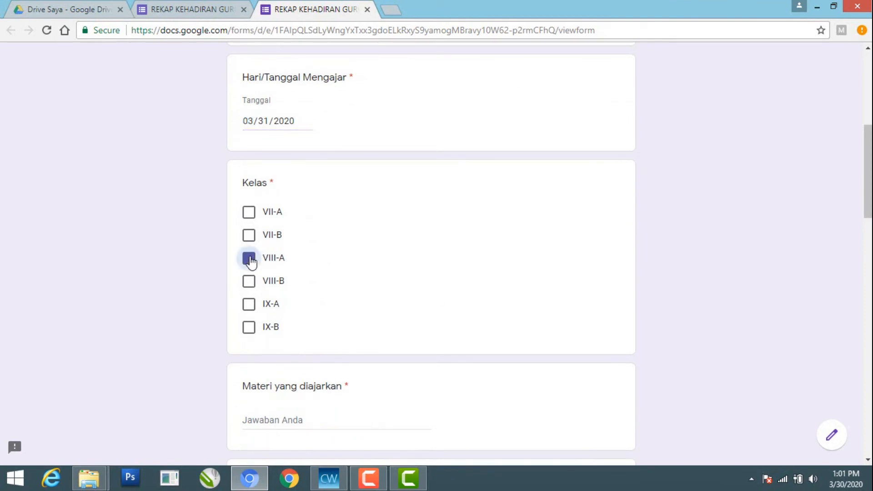
{"action": "left_click", "coordinate": [249, 281]}
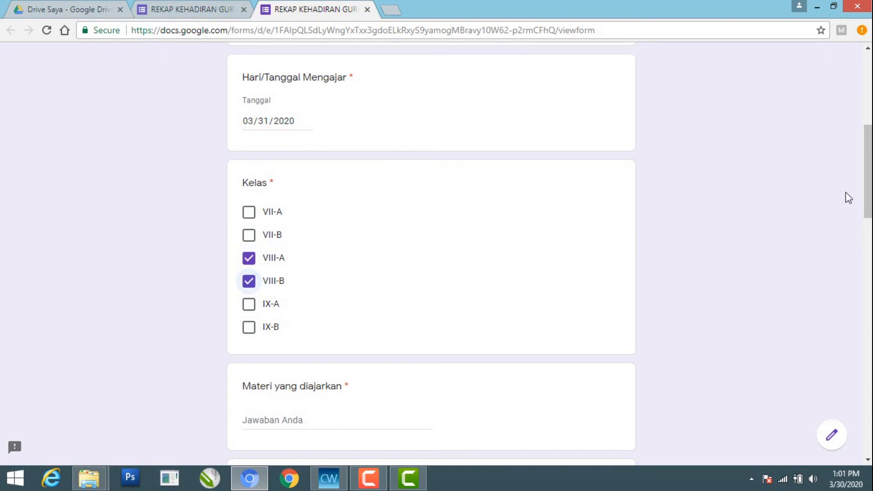
Enter Wawancara as the answer to Materi yang diajarkan
{"action": "left_click_drag", "start_coordinate": [867, 181], "coordinate": [846, 215]}
{"action": "left_click", "coordinate": [274, 264]}
{"action": "type", "text": "Wawan"}
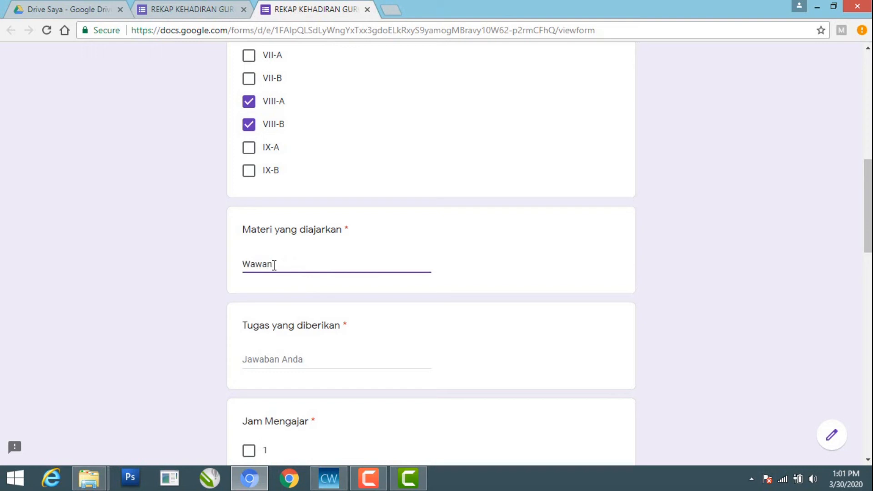
{"action": "type", "text": "cara"}
Answer Tugas yang diberikan with "Merumuskan daftar pertanyaan untuk mewawancarai pejabat"
{"action": "left_click", "coordinate": [256, 356]}
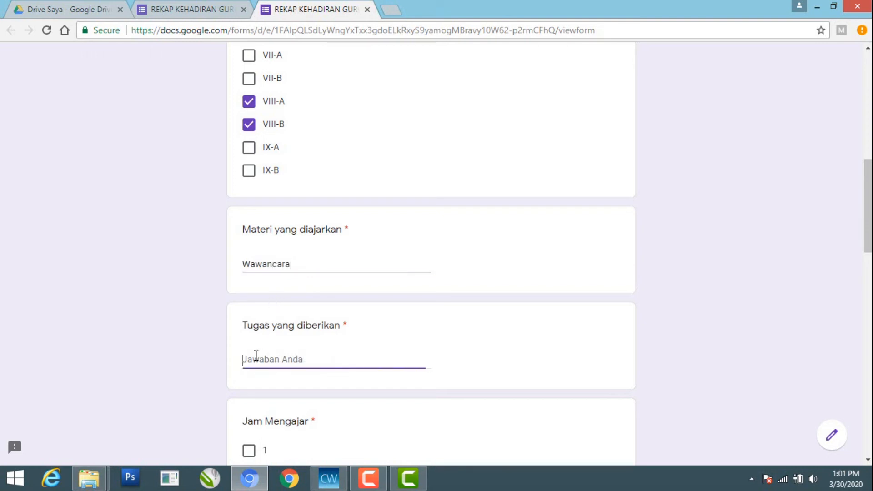
{"action": "type", "text": "Merumuskan daftar pertanya"}
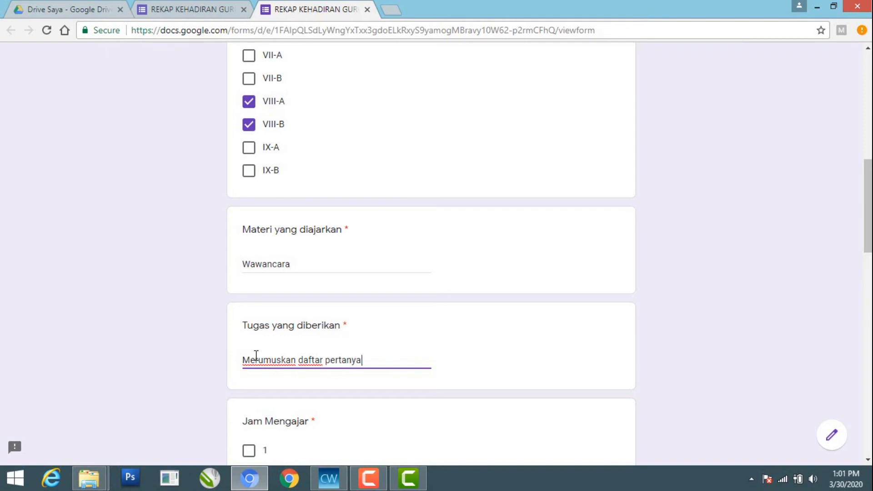
{"action": "type", "text": "an untuk mewa"}
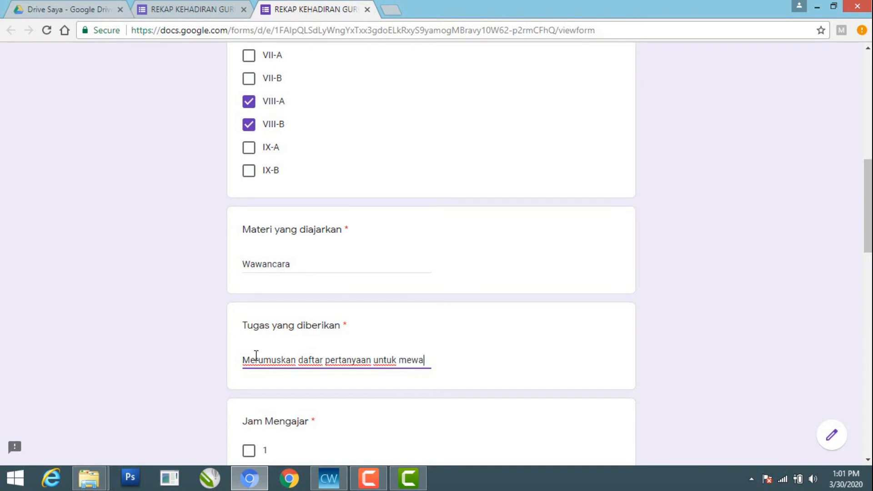
{"action": "type", "text": "wancara"}
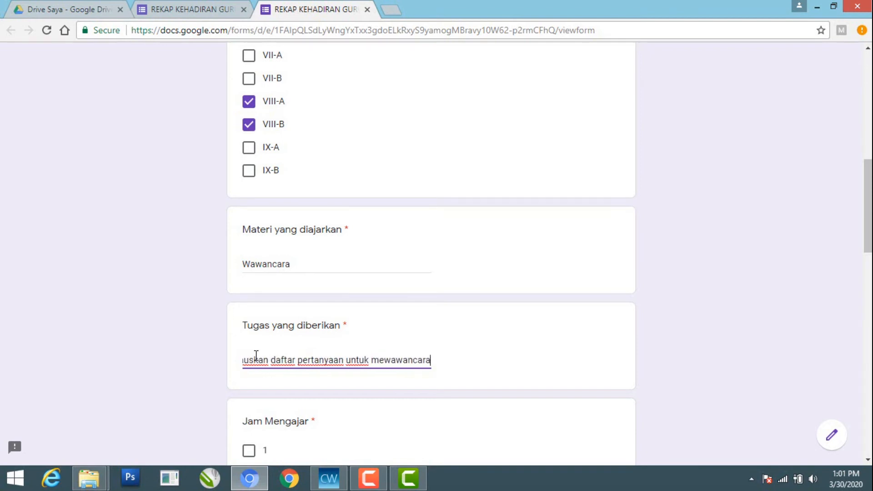
{"action": "type", "text": "i "}
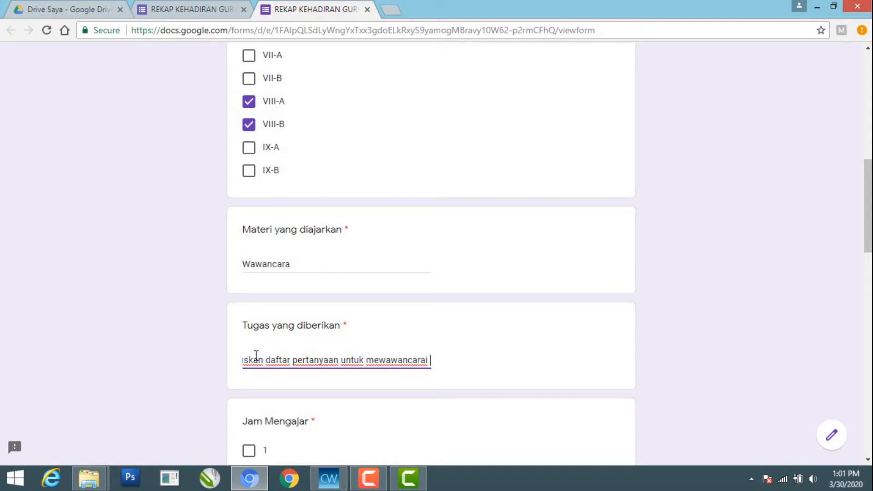
{"action": "type", "text": "pejabat"}
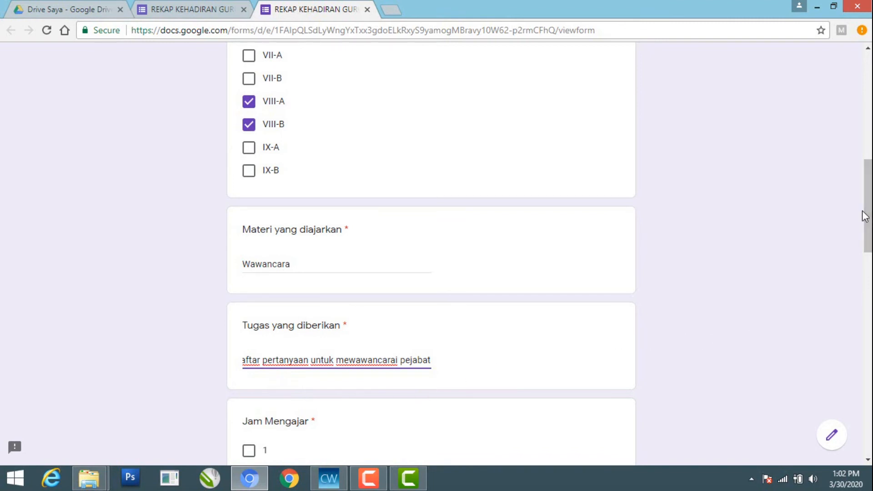
Select teaching hours 1 and 2 under Jam Mengajar
{"action": "left_click_drag", "start_coordinate": [868, 216], "coordinate": [819, 264]}
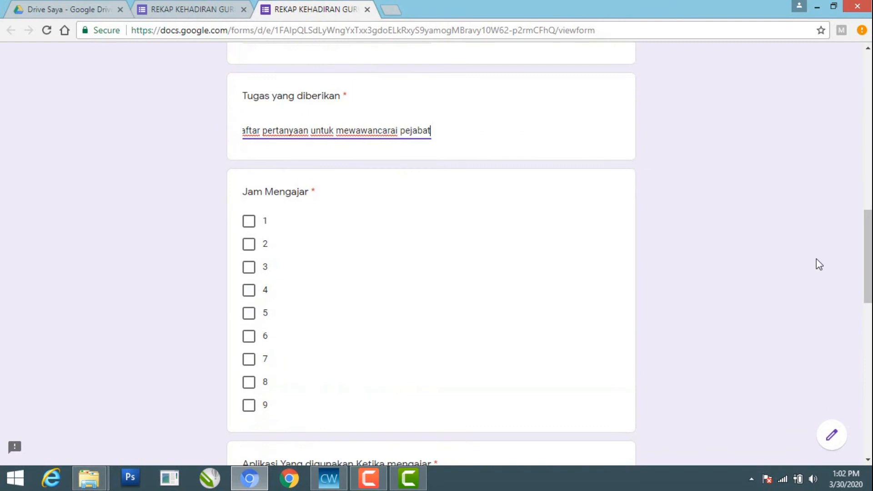
{"action": "left_click", "coordinate": [250, 227]}
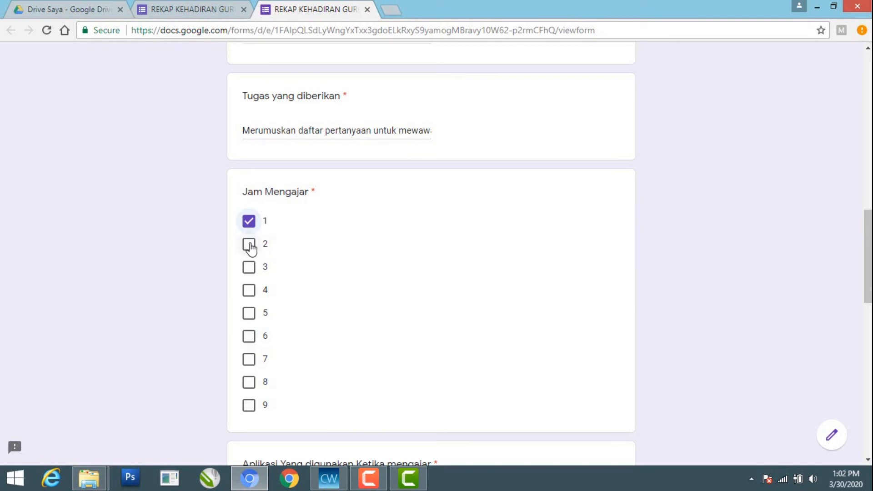
{"action": "left_click", "coordinate": [250, 245]}
Select Google Classroom, Quintal, Hangoutmeet and Zeetalks under Aplikasi Yang digunakan Ketika mengajar
{"action": "left_click_drag", "start_coordinate": [869, 256], "coordinate": [857, 326]}
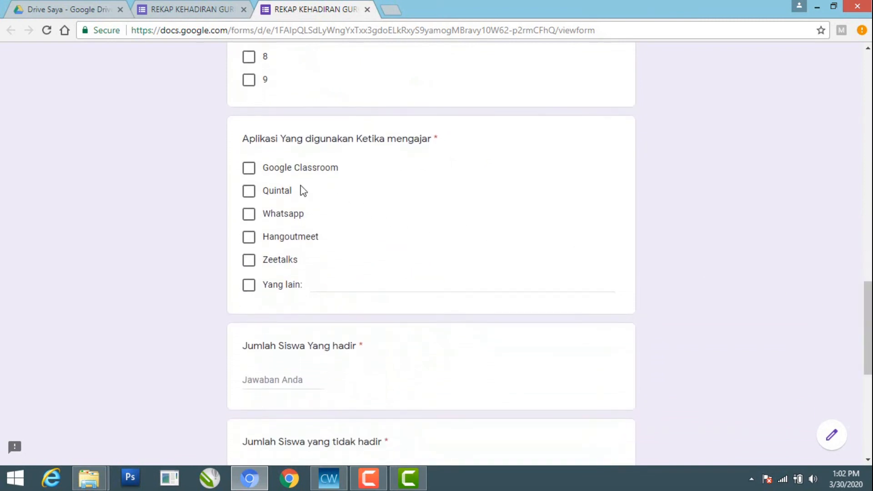
{"action": "left_click", "coordinate": [248, 173]}
{"action": "left_click", "coordinate": [251, 194]}
{"action": "left_click", "coordinate": [253, 242]}
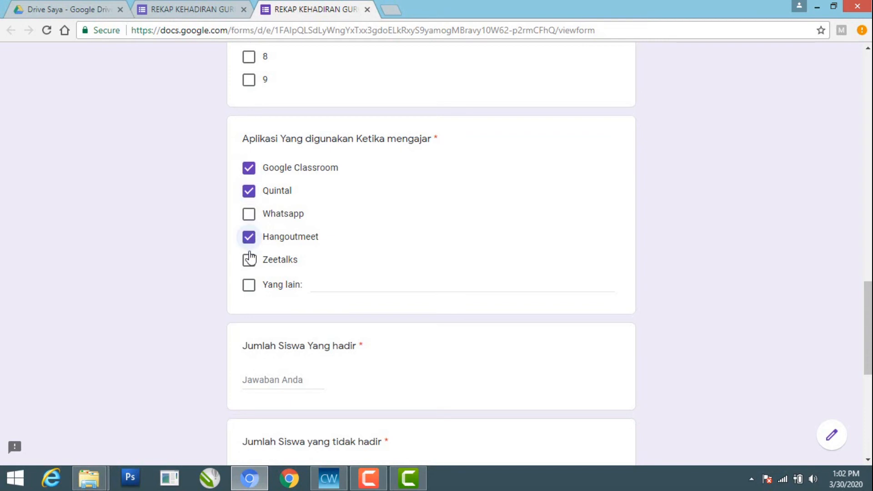
{"action": "left_click", "coordinate": [249, 265]}
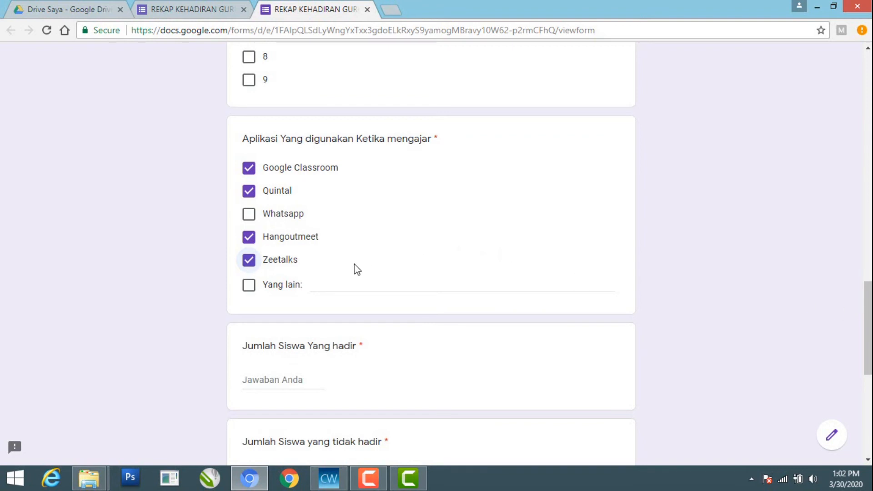
Enter 25 for Jumlah Siswa Yang hadir and 1 for Jumlah Siswa yang tidak hadir
{"action": "left_click", "coordinate": [268, 379]}
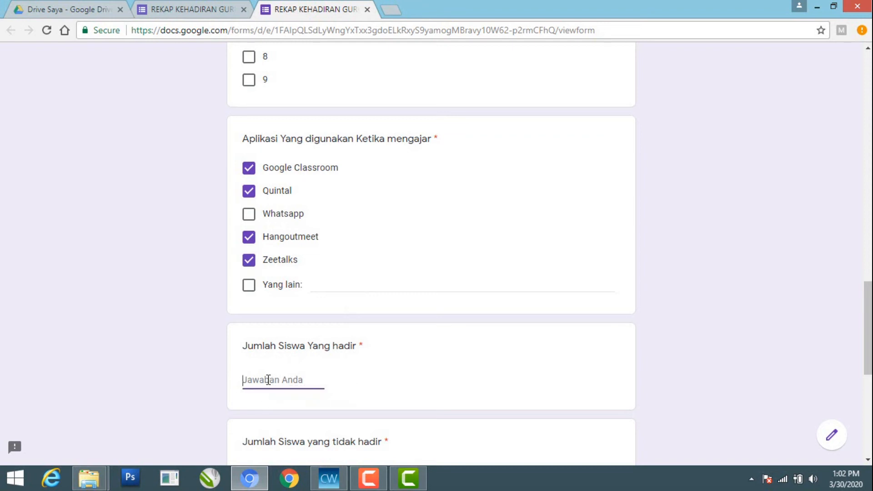
{"action": "type", "text": "25"}
{"action": "left_click_drag", "start_coordinate": [869, 304], "coordinate": [868, 342]}
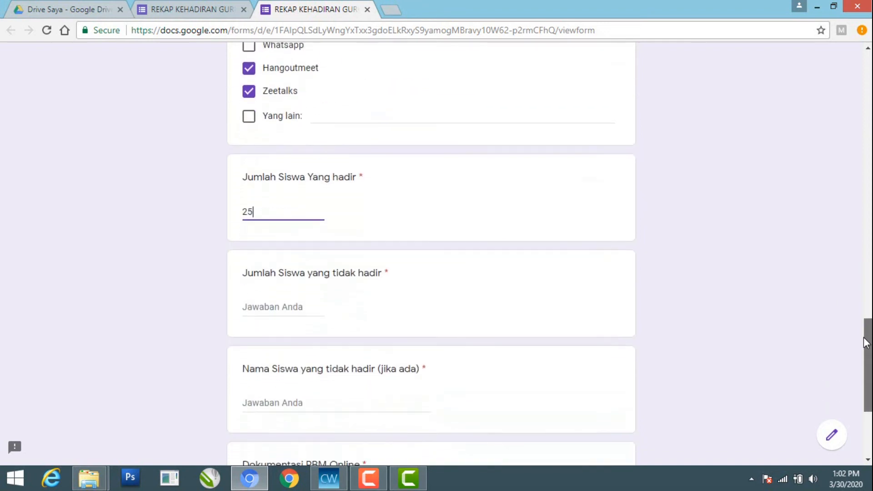
{"action": "left_click", "coordinate": [275, 313]}
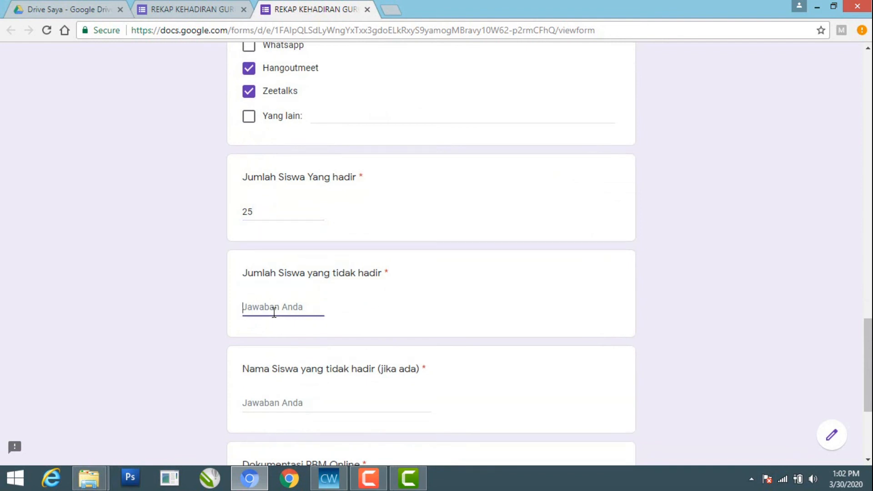
{"action": "type", "text": "1"}
Fill in the absent student's name under Nama Siswa yang tidak hadir (jika ada)
{"action": "left_click", "coordinate": [261, 402]}
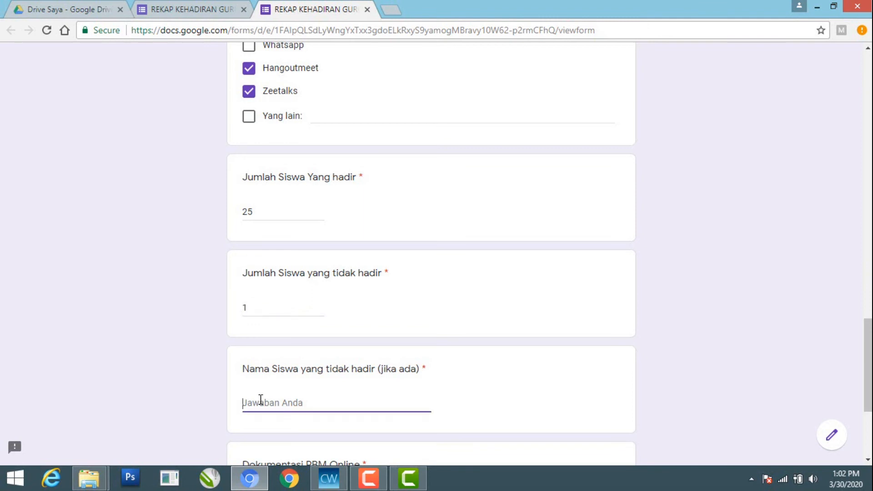
Attach the image whose name starts with EC9E5CAA-A471 from Drive Saya under Dokumentasi PBM Online and submit the form
{"action": "left_click_drag", "start_coordinate": [861, 339], "coordinate": [857, 371]}
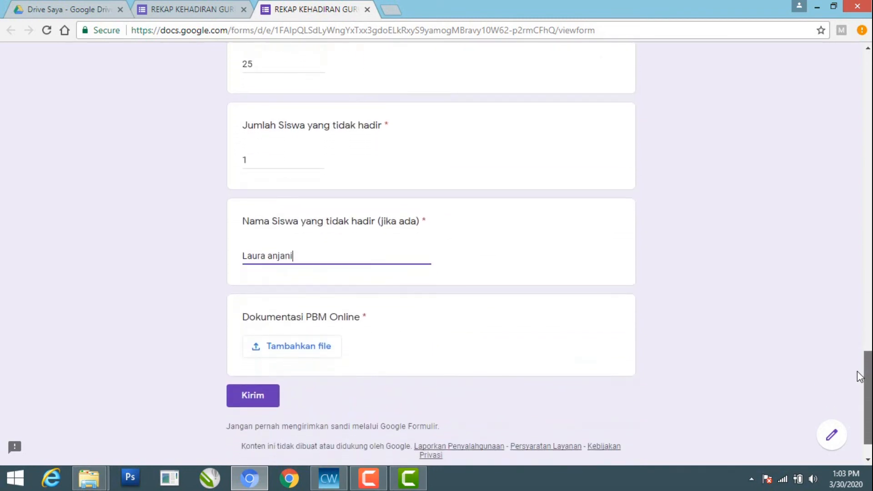
{"action": "left_click", "coordinate": [316, 354]}
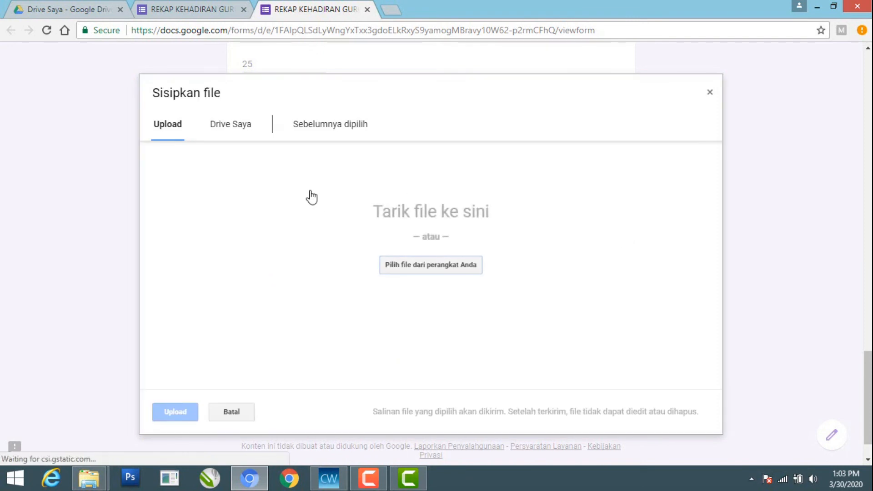
{"action": "left_click", "coordinate": [235, 126]}
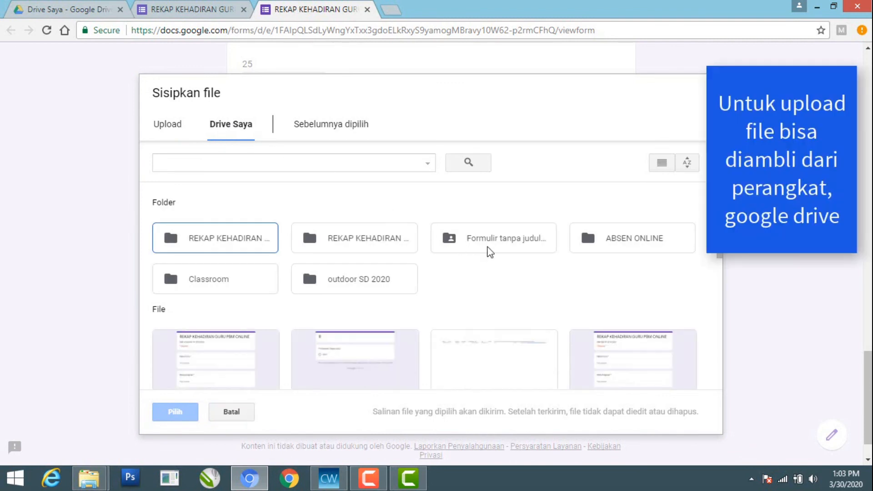
{"action": "scroll", "coordinate": [588, 205], "scroll_direction": "down", "scroll_amount": 4}
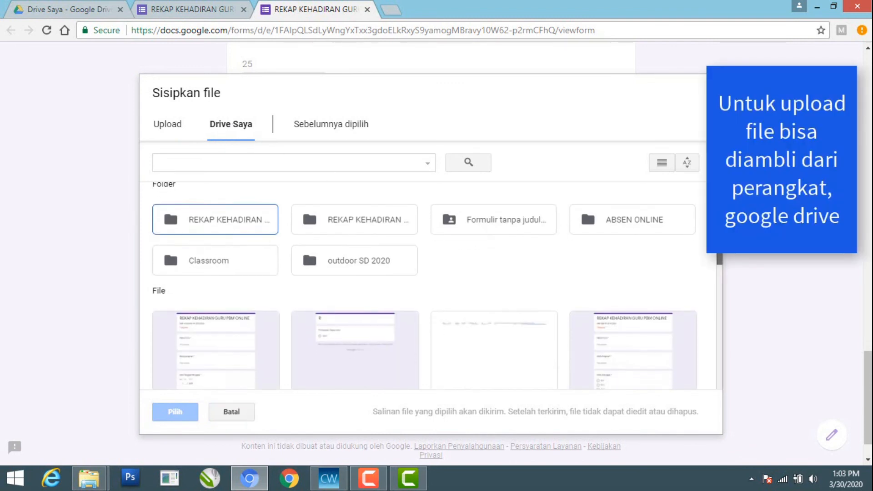
{"action": "scroll", "coordinate": [714, 318], "scroll_direction": "down", "scroll_amount": 4}
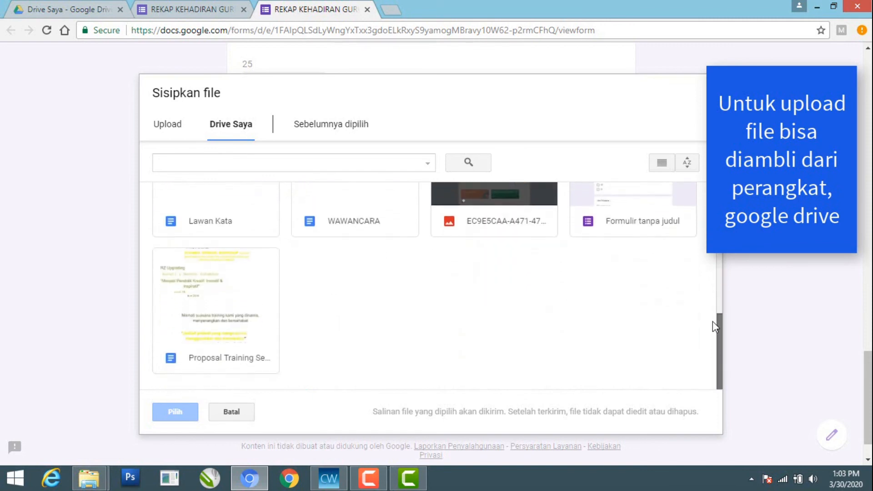
{"action": "scroll", "coordinate": [713, 307], "scroll_direction": "up", "scroll_amount": 3}
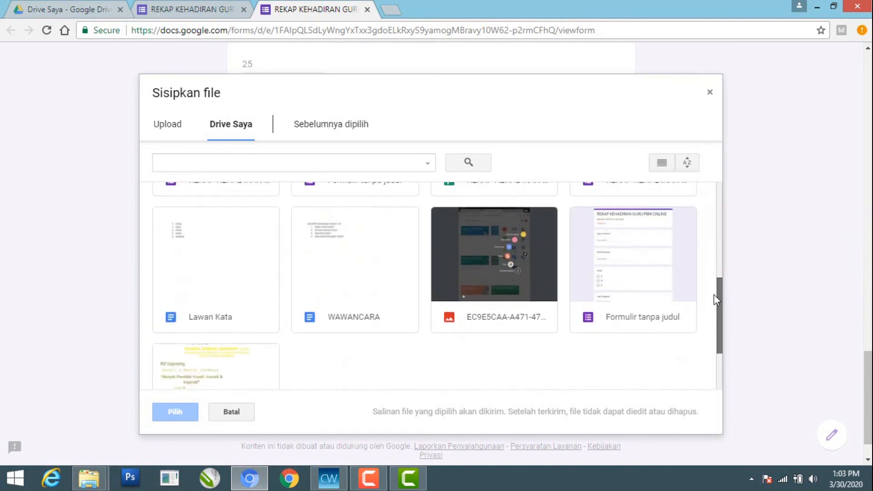
{"action": "left_click", "coordinate": [506, 263]}
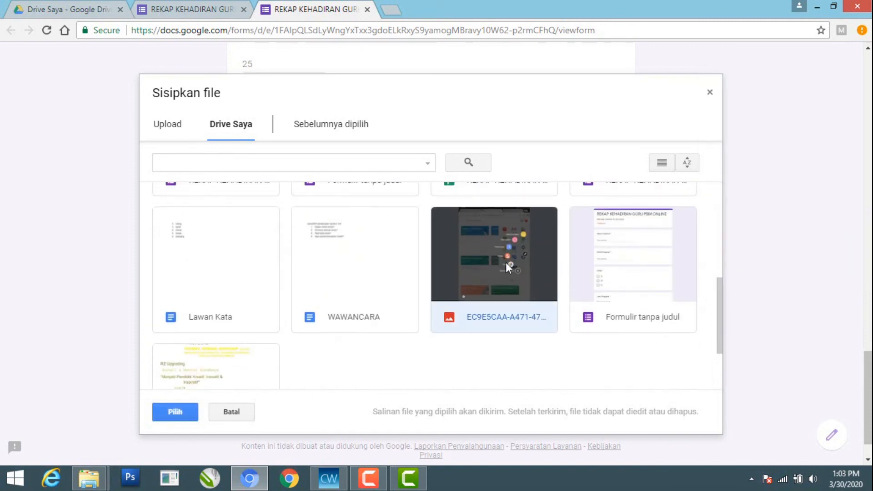
{"action": "left_click", "coordinate": [176, 413]}
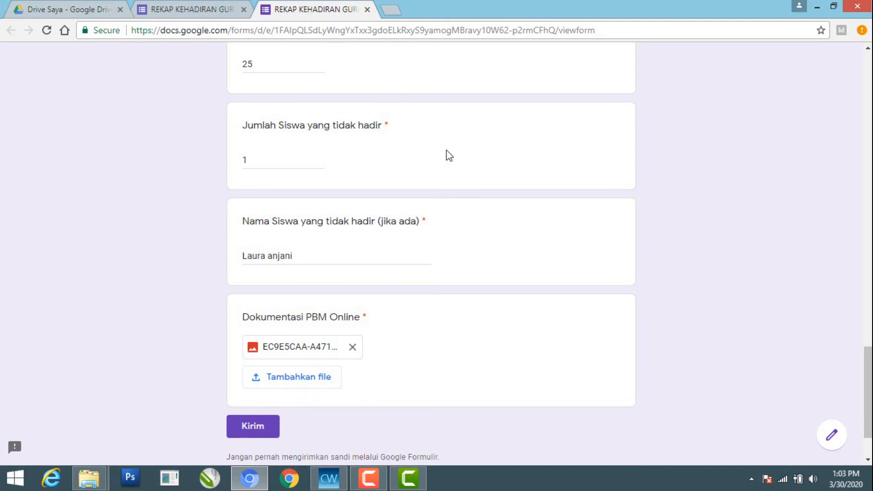
{"action": "left_click", "coordinate": [255, 429]}
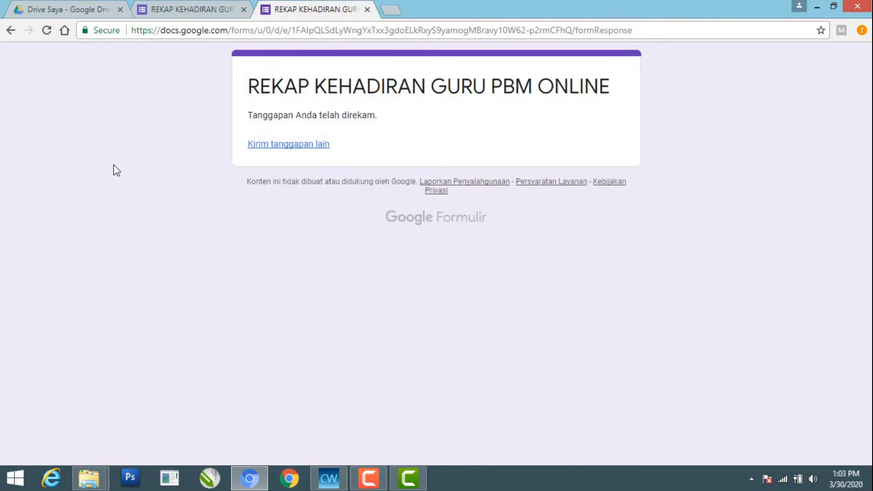
Return to the form editor, reload it to fetch the new submission, and open the form's responses
{"action": "left_click", "coordinate": [177, 12]}
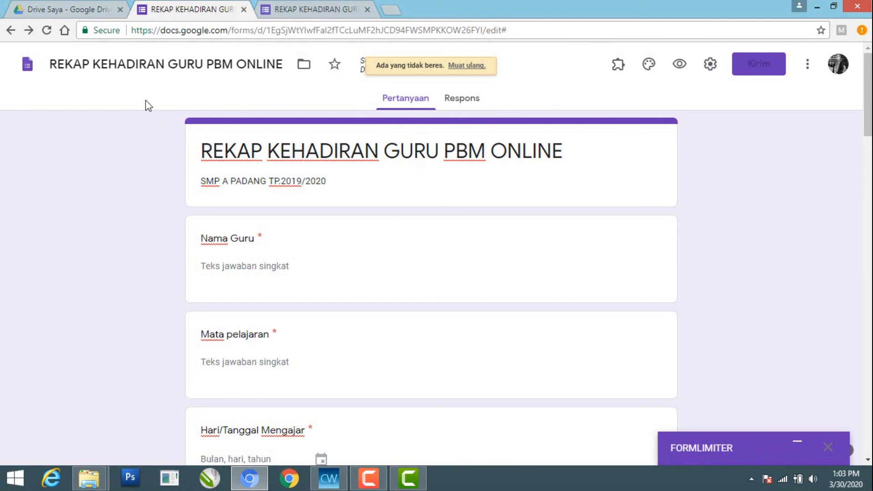
{"action": "left_click", "coordinate": [46, 31]}
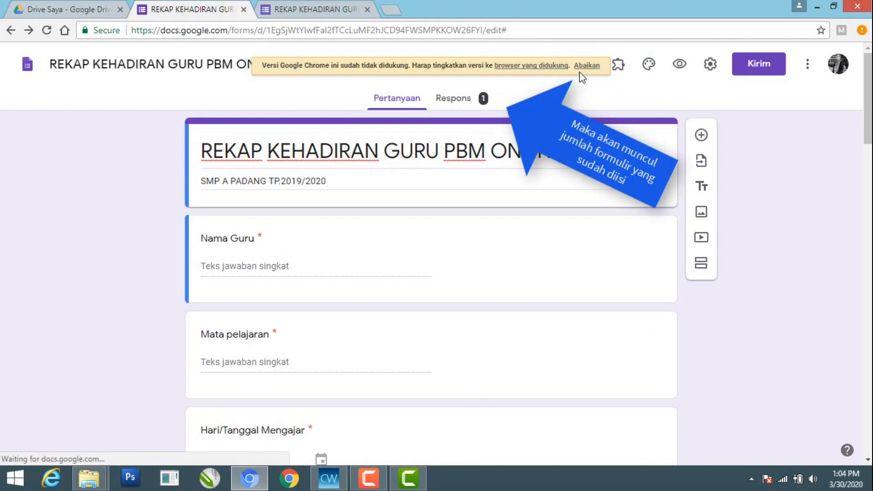
{"action": "left_click", "coordinate": [589, 66]}
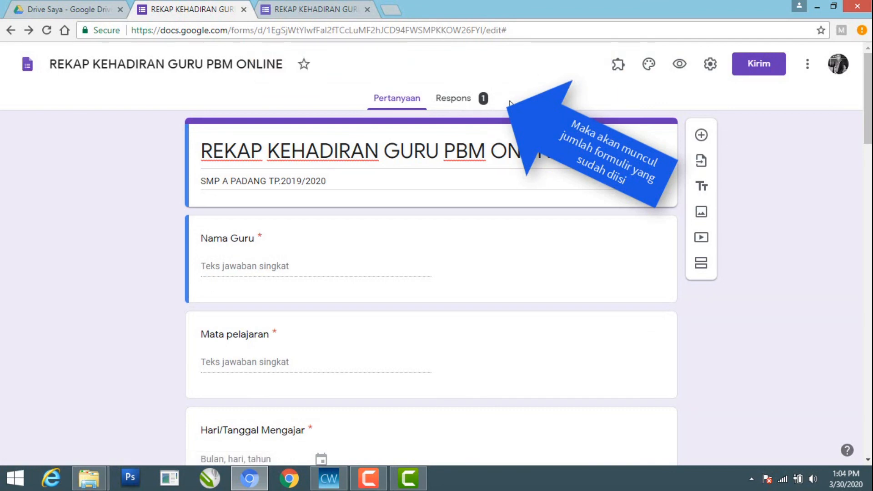
{"action": "left_click", "coordinate": [458, 103]}
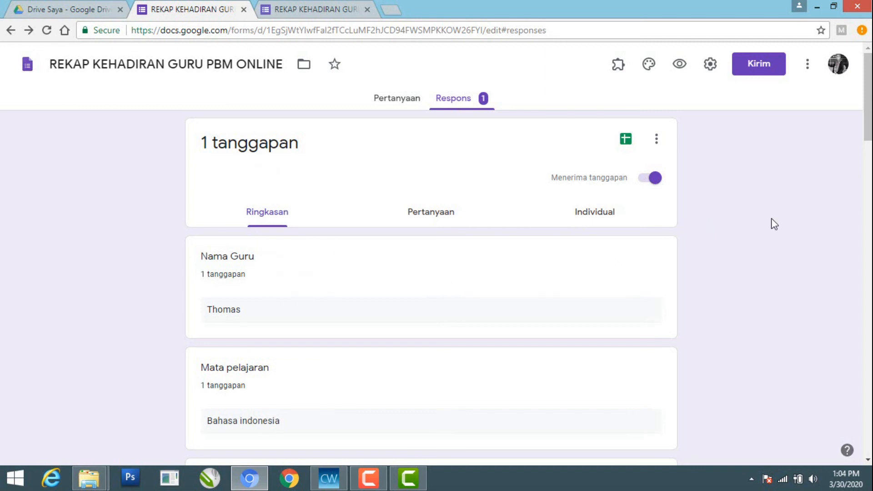
Review the submitted answers in the summary, per-question and individual response views
{"action": "mouse_move", "coordinate": [868, 125]}
{"action": "left_mouse_down"}
{"action": "mouse_move", "coordinate": [866, 404]}
{"action": "mouse_move", "coordinate": [865, 119]}
{"action": "mouse_move", "coordinate": [866, 424]}
{"action": "mouse_move", "coordinate": [863, 109]}
{"action": "left_mouse_up"}
{"action": "left_click", "coordinate": [445, 214]}
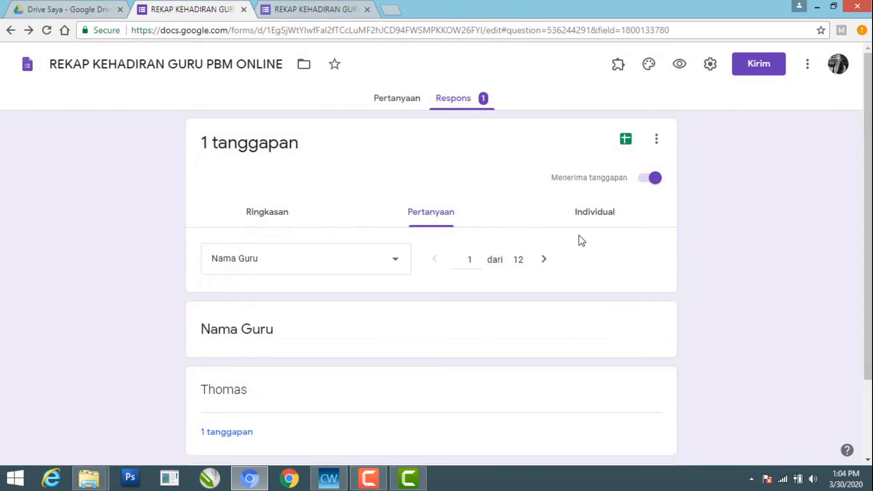
{"action": "left_click", "coordinate": [594, 220]}
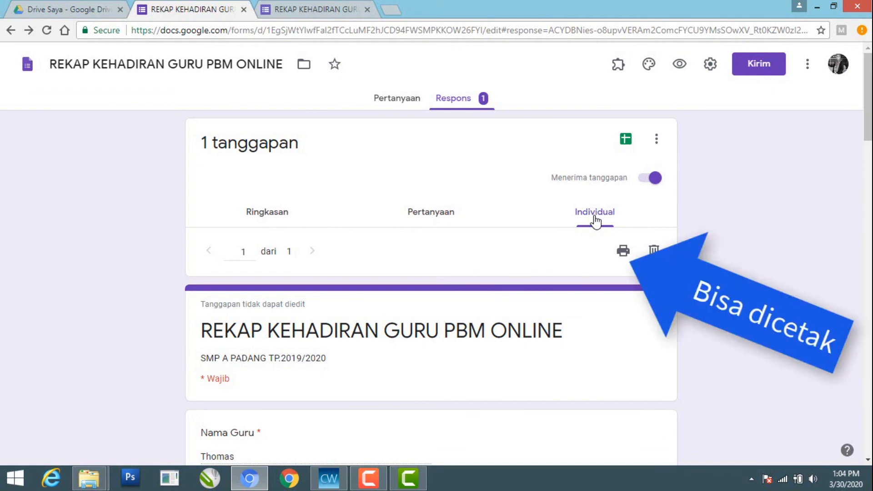
Create a new linked spreadsheet for the form responses under its suggested name and open it
{"action": "left_click", "coordinate": [627, 141]}
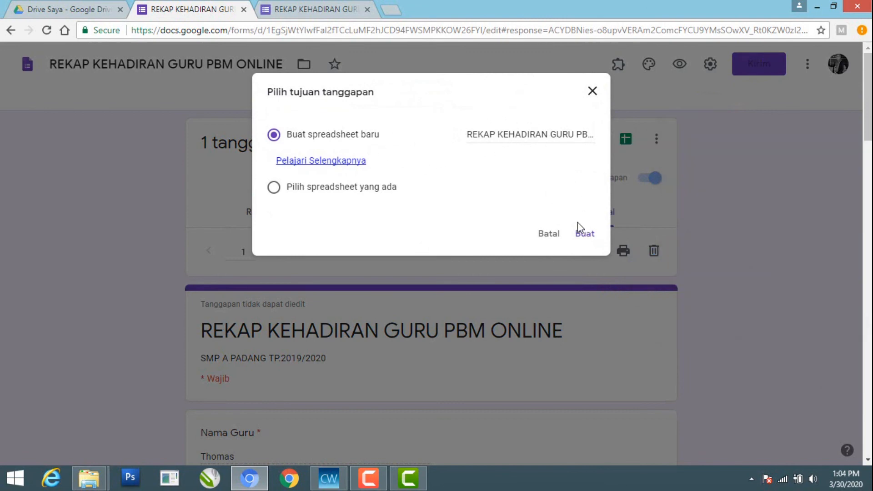
{"action": "left_click", "coordinate": [585, 237]}
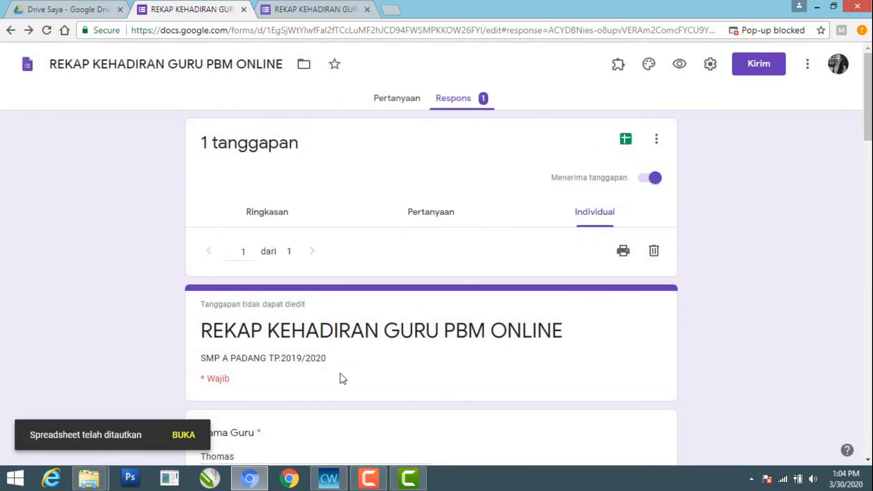
{"action": "left_click", "coordinate": [184, 437]}
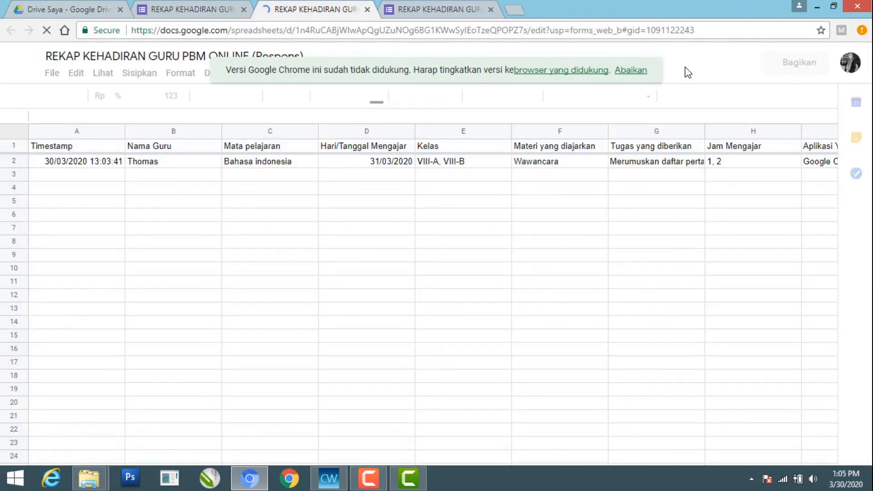
Dismiss the unsupported-browser notice and examine the response sheet's columns through Dokumentasi PBM Online
{"action": "left_click", "coordinate": [634, 77]}
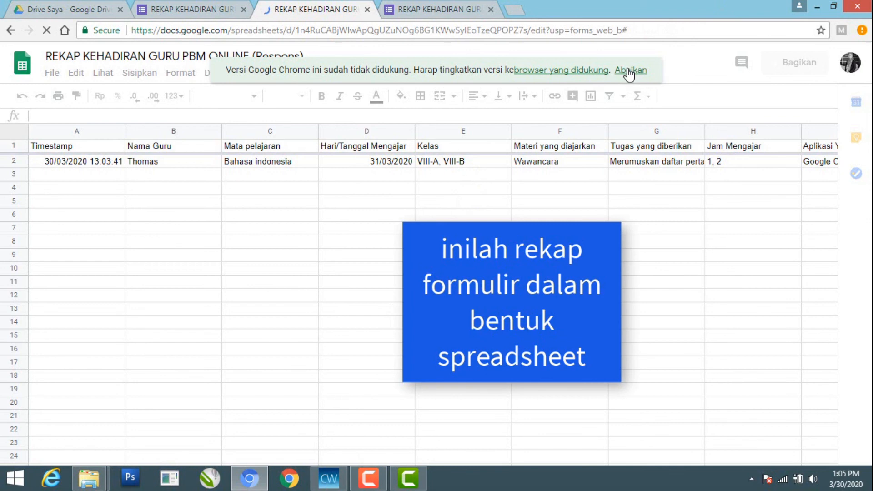
{"action": "left_click", "coordinate": [630, 72]}
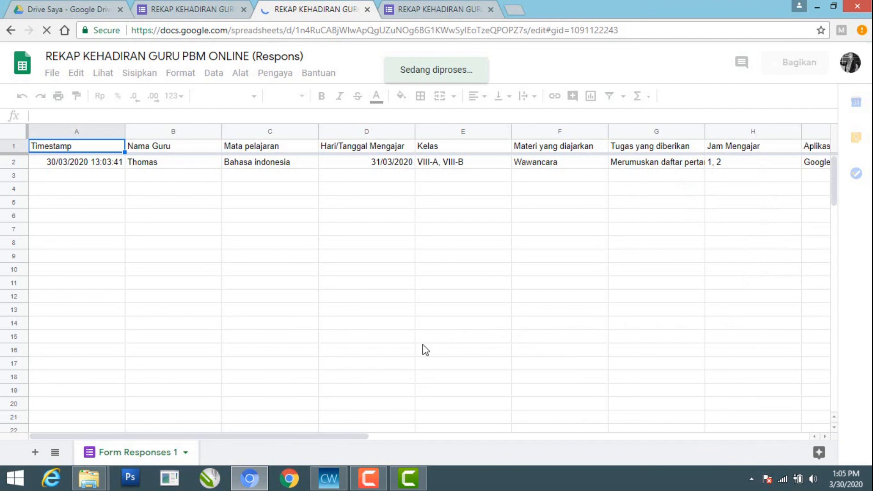
{"action": "mouse_move", "coordinate": [315, 436]}
{"action": "left_mouse_down"}
{"action": "mouse_move", "coordinate": [355, 440]}
{"action": "mouse_move", "coordinate": [315, 437]}
{"action": "left_mouse_up"}
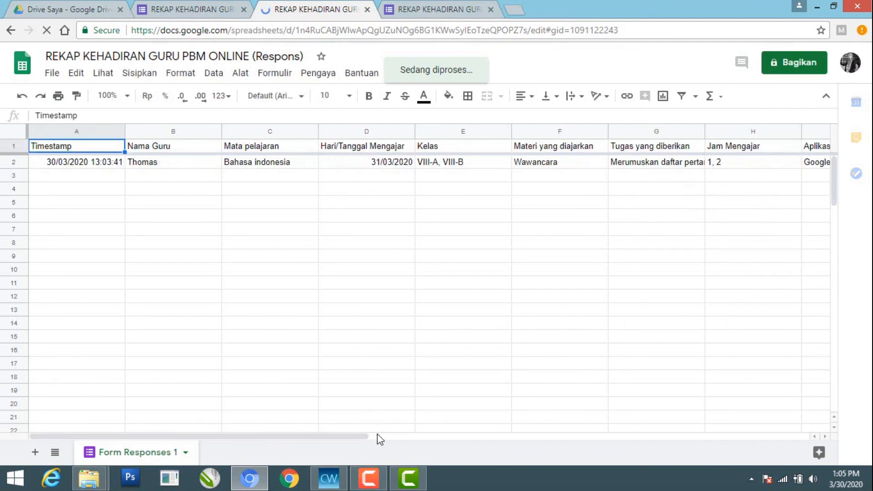
{"action": "left_click_drag", "start_coordinate": [354, 436], "coordinate": [444, 436]}
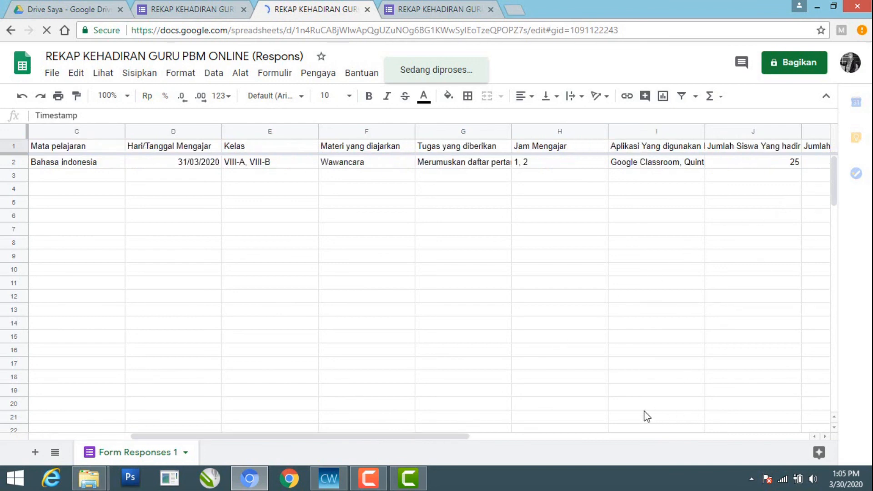
{"action": "left_click", "coordinate": [611, 437]}
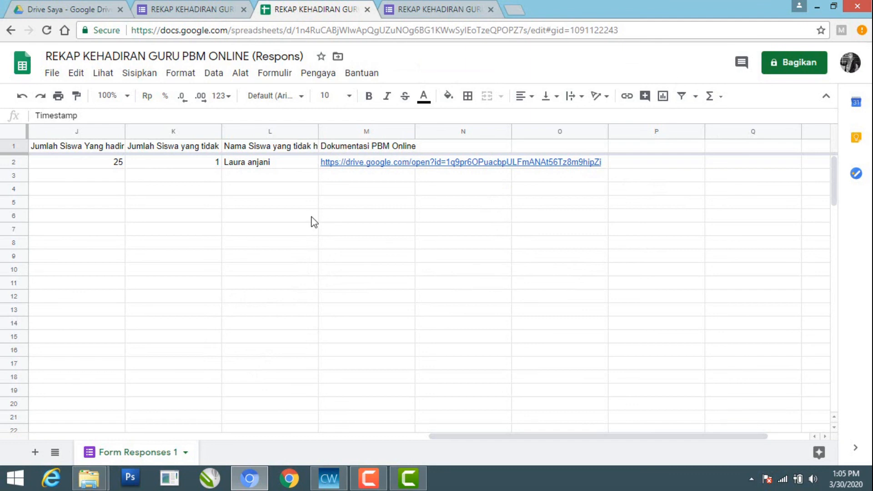
Examine the file formats available for downloading the response spreadsheet
{"action": "left_click", "coordinate": [52, 73]}
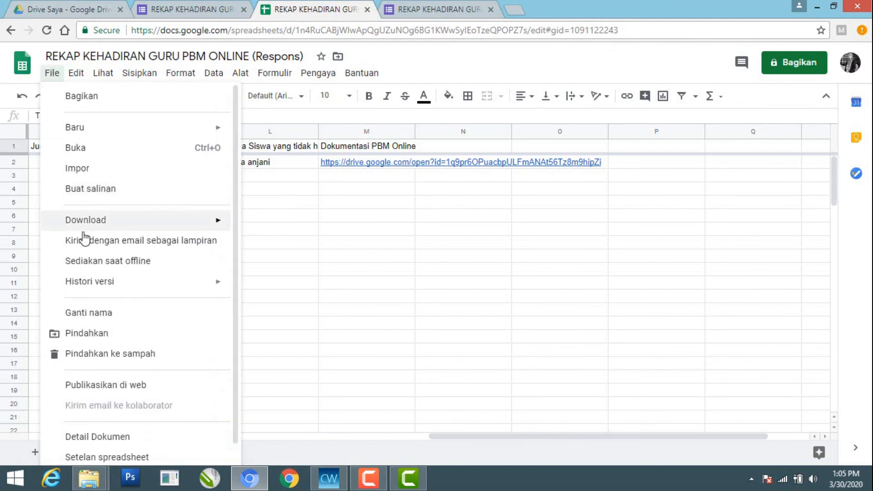
{"action": "mouse_move", "coordinate": [88, 221]}
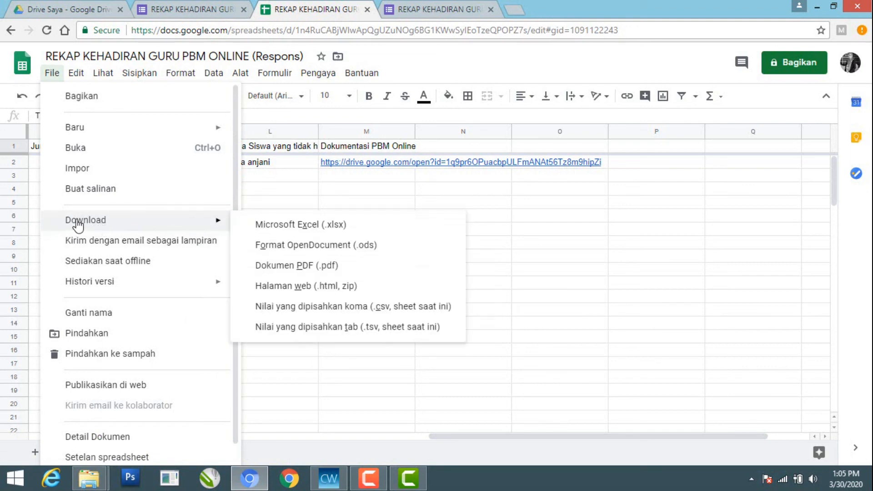
{"action": "mouse_move", "coordinate": [74, 80]}
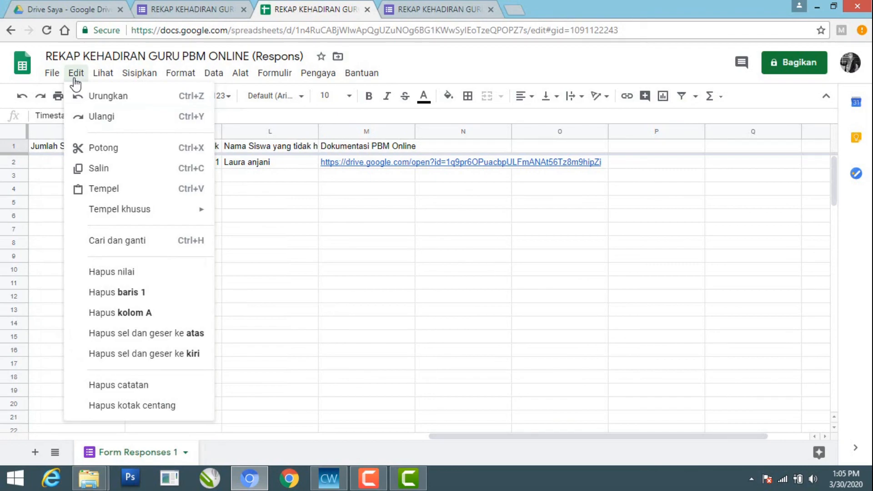